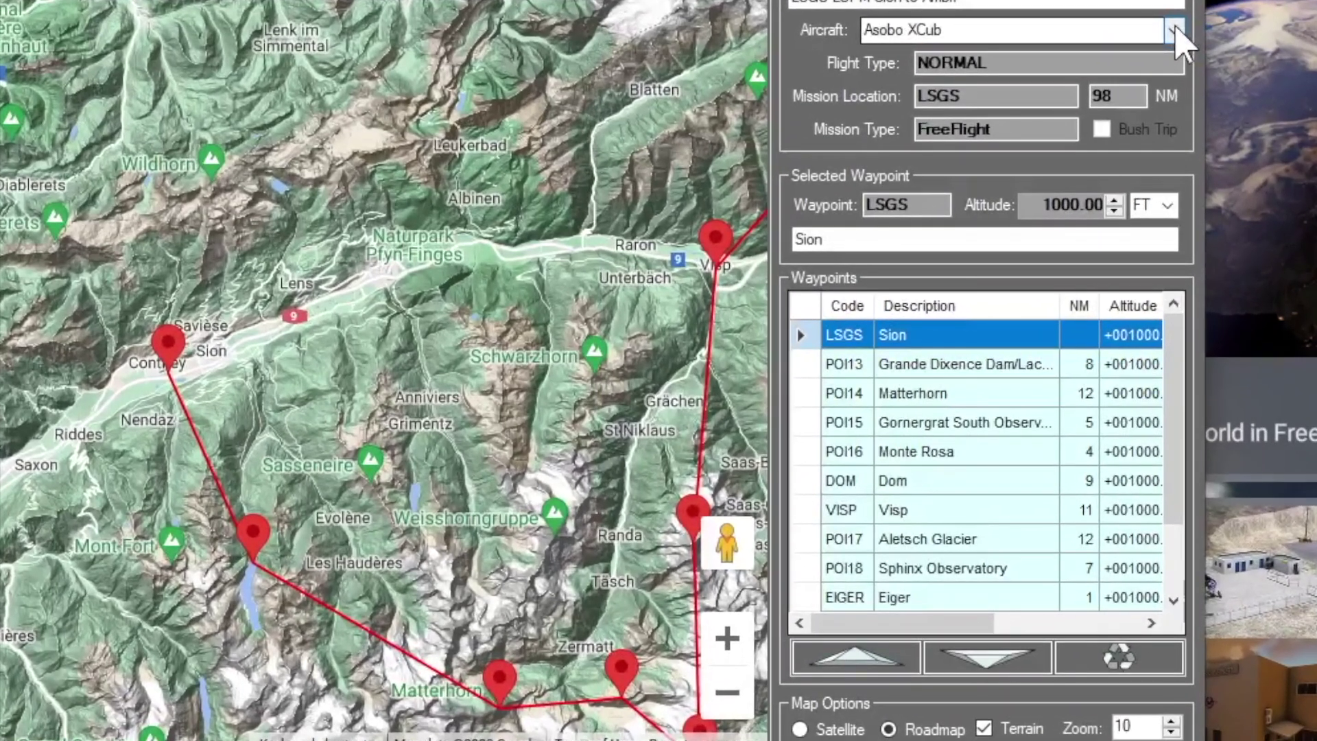
Step: Browse the aircraft list and close it without changes, keeping Asobo XCub
left_click(1175, 30)
left_click_drag(1175, 176, 1190, 420)
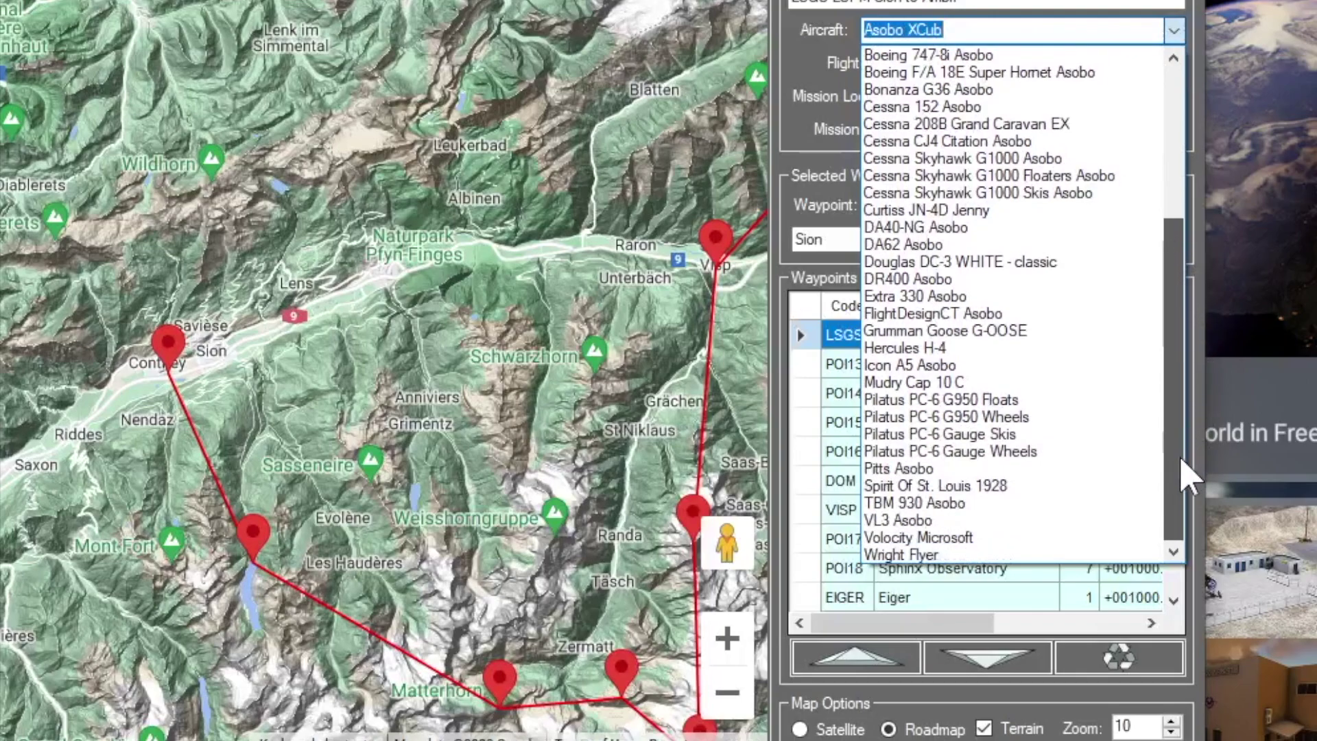
left_click_drag(1167, 288, 1210, 117)
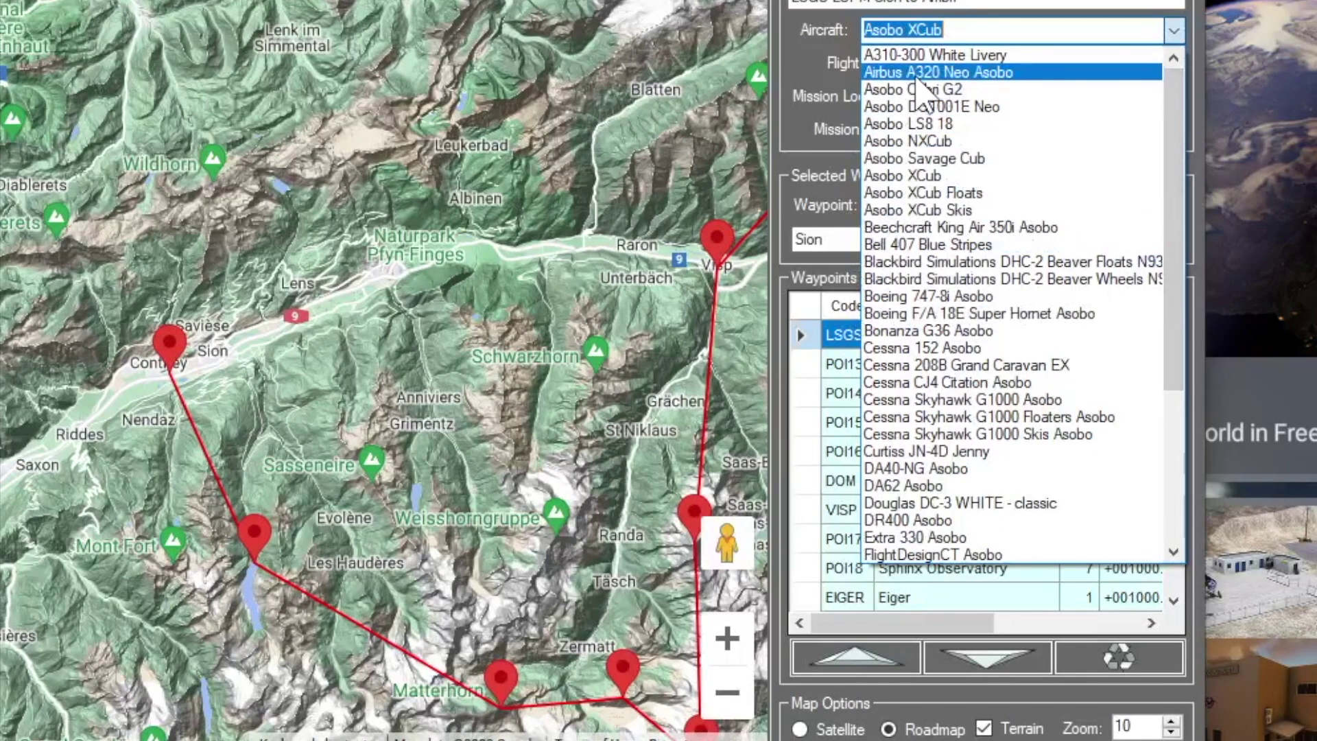
scroll(928, 453, "down", 5)
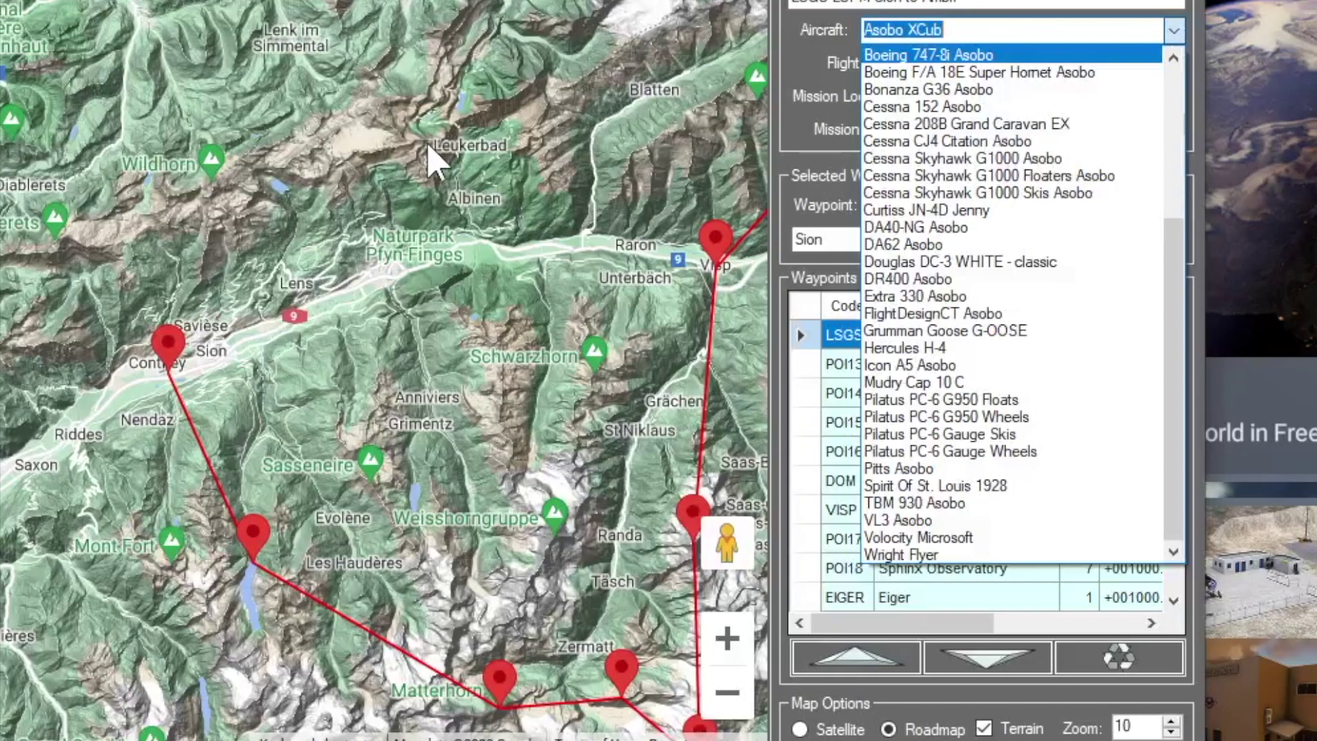
left_click(982, 28)
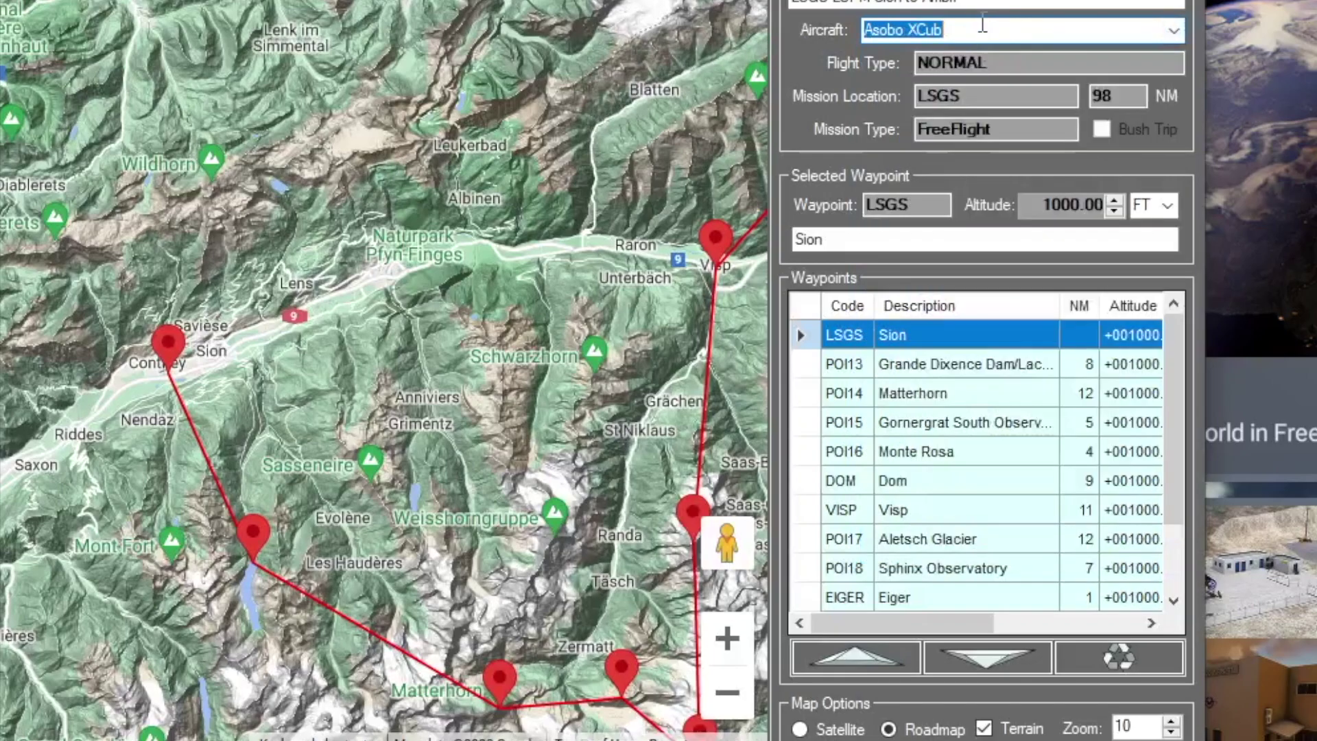
left_click(1173, 30)
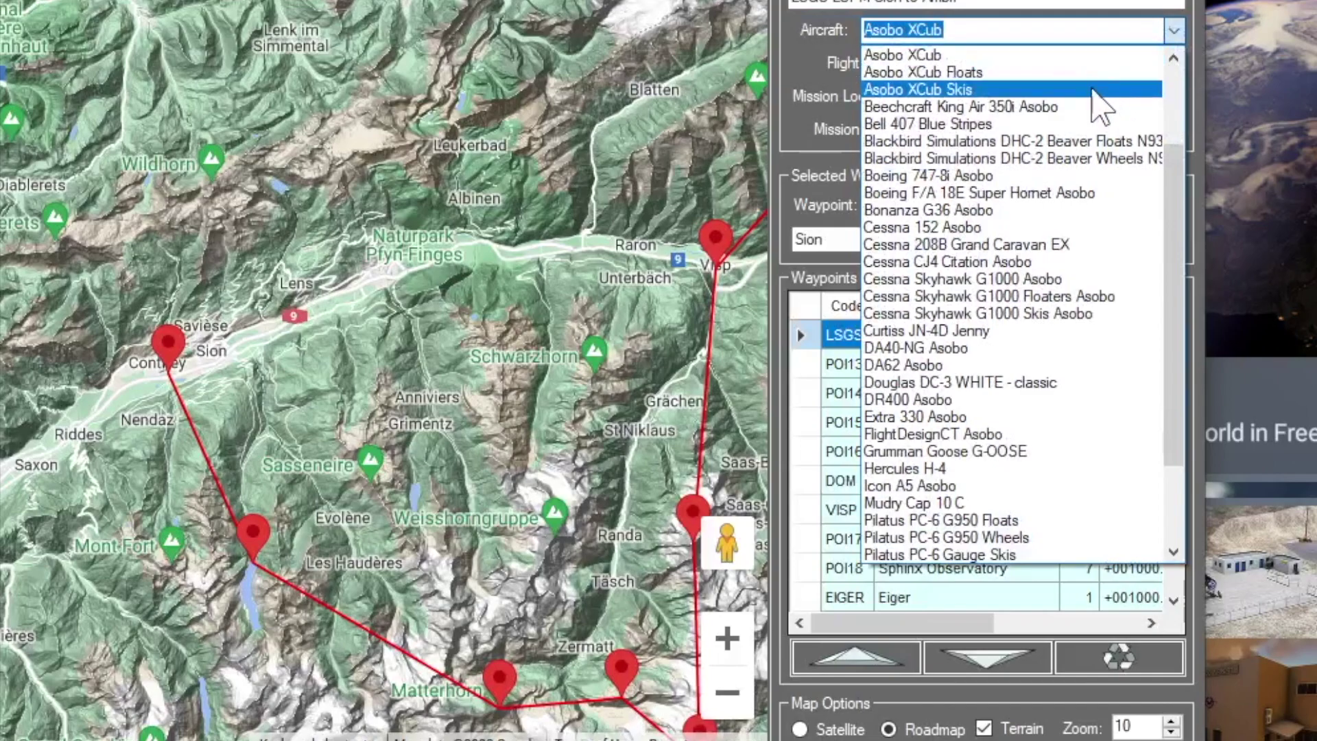
scroll(1093, 89, "up", 3)
scroll(1098, 107, "down", 1)
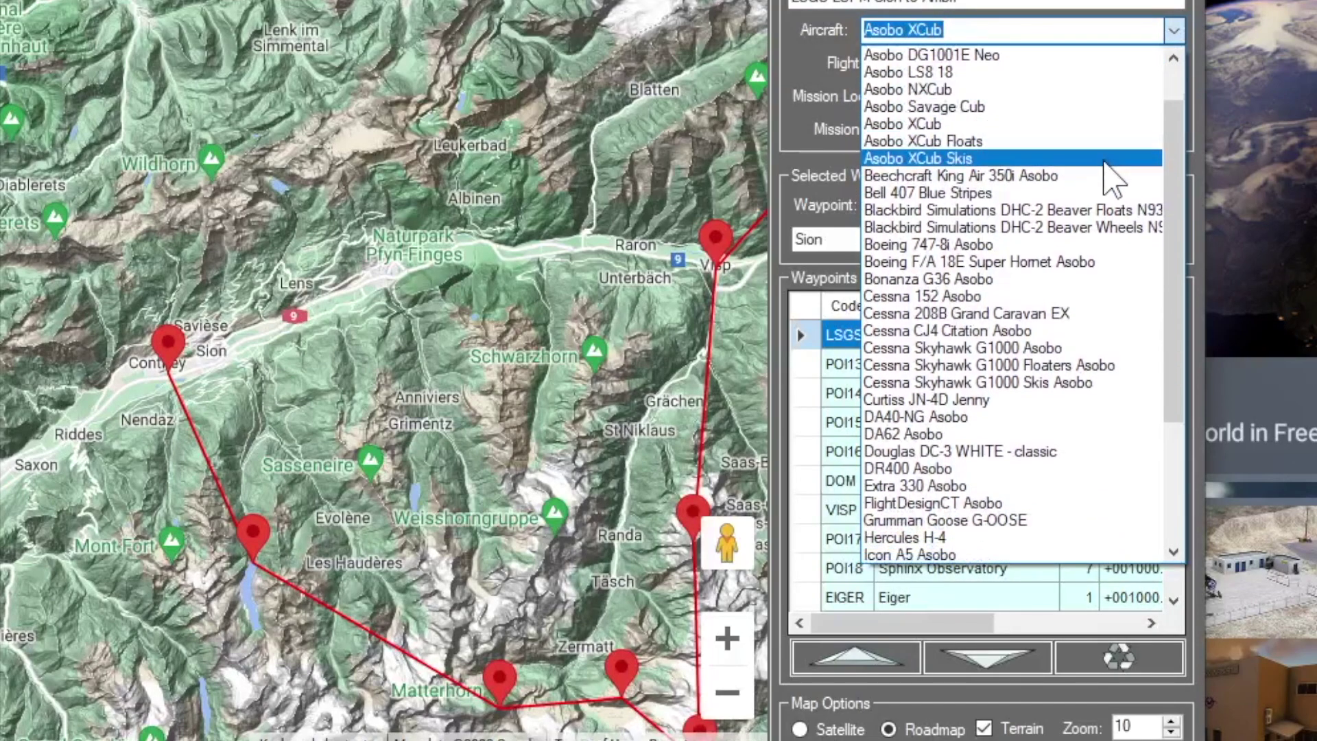
left_click(985, 29)
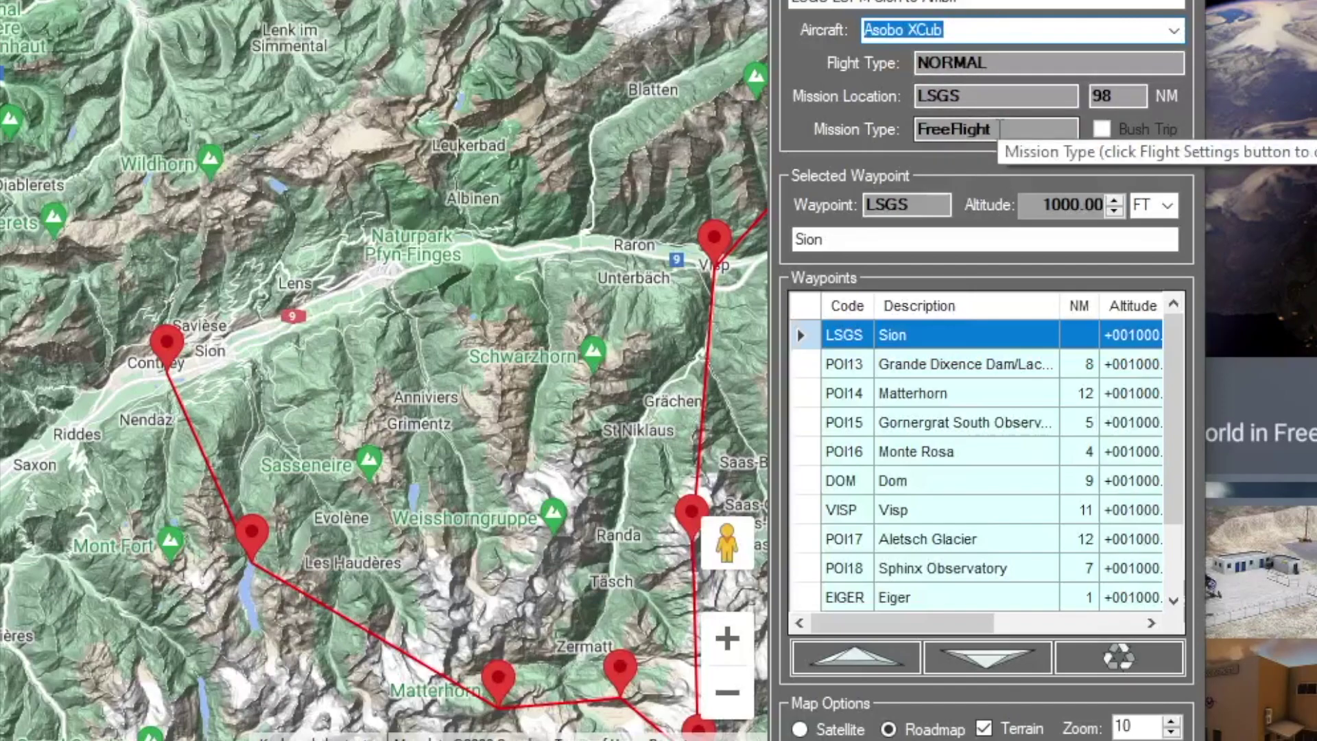
Step: Clear the Asobo XCub name from the Aircraft field, leaving no aircraft chosen
left_click(1160, 32)
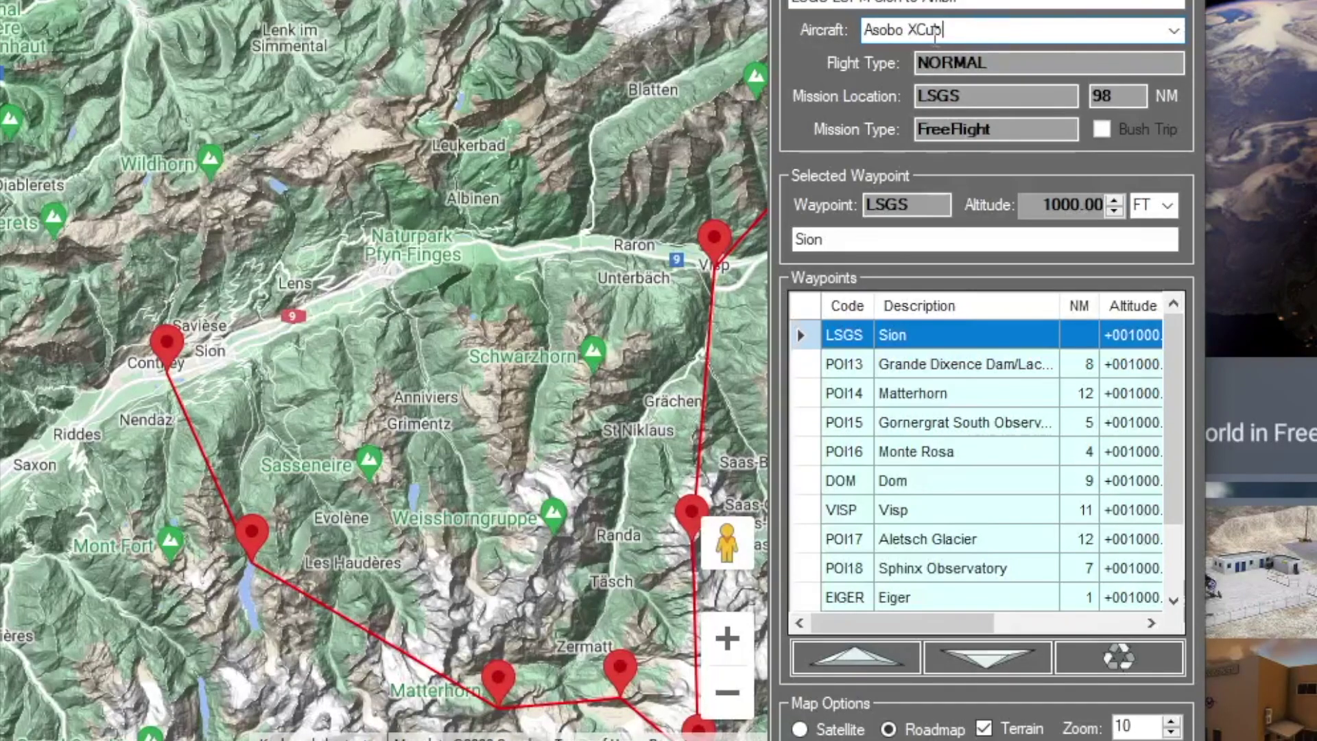
key("ctrl+a")
key("BackSpace")
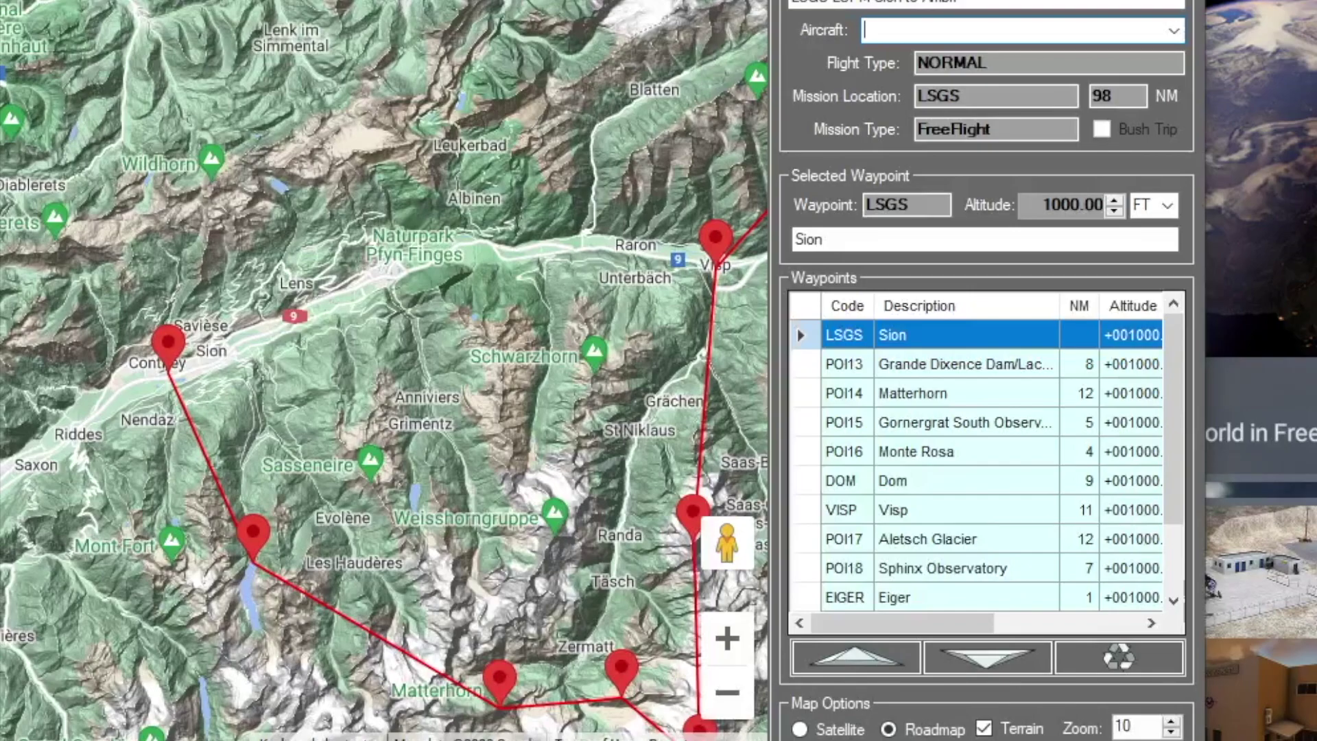
left_click(1174, 31)
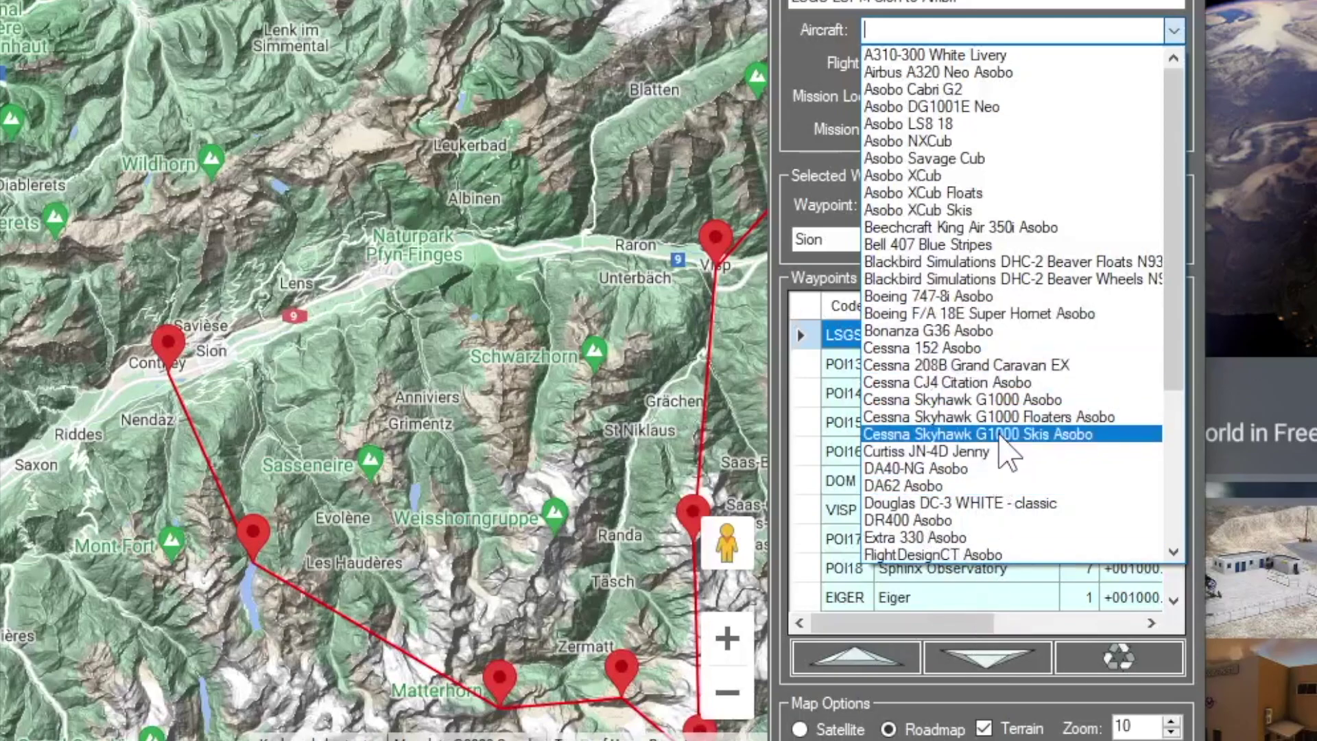
left_click(920, 30)
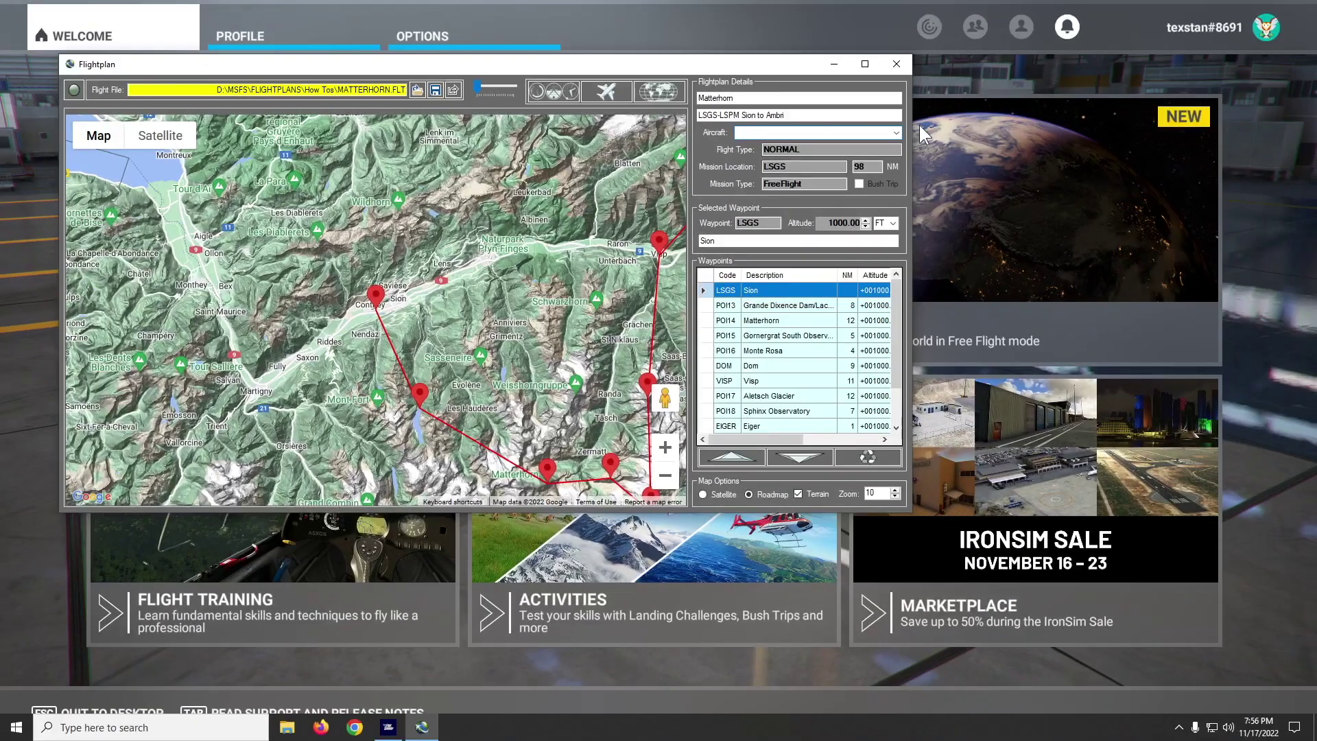
Step: On the MSFS world map, set San Francisco Intl to Hayward Executive with the P-51D Mustang
left_click(1024, 206)
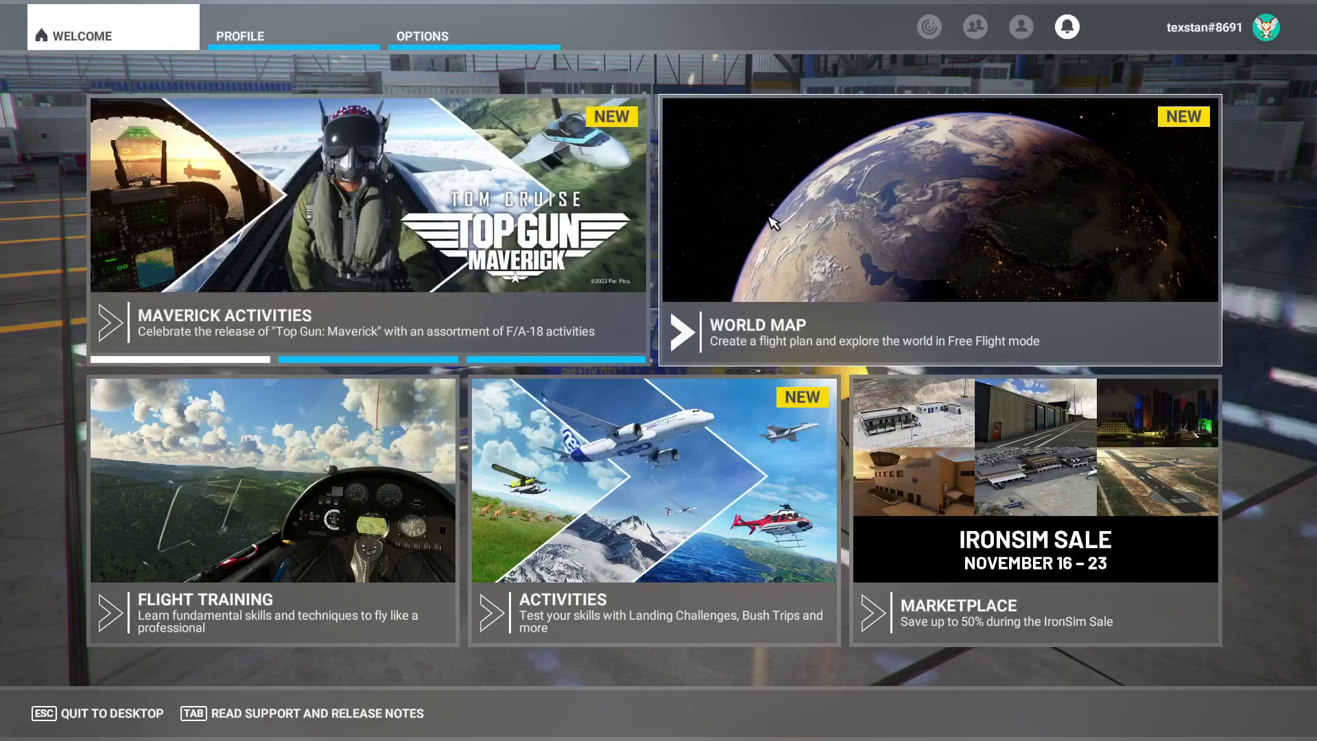
left_click(1025, 206)
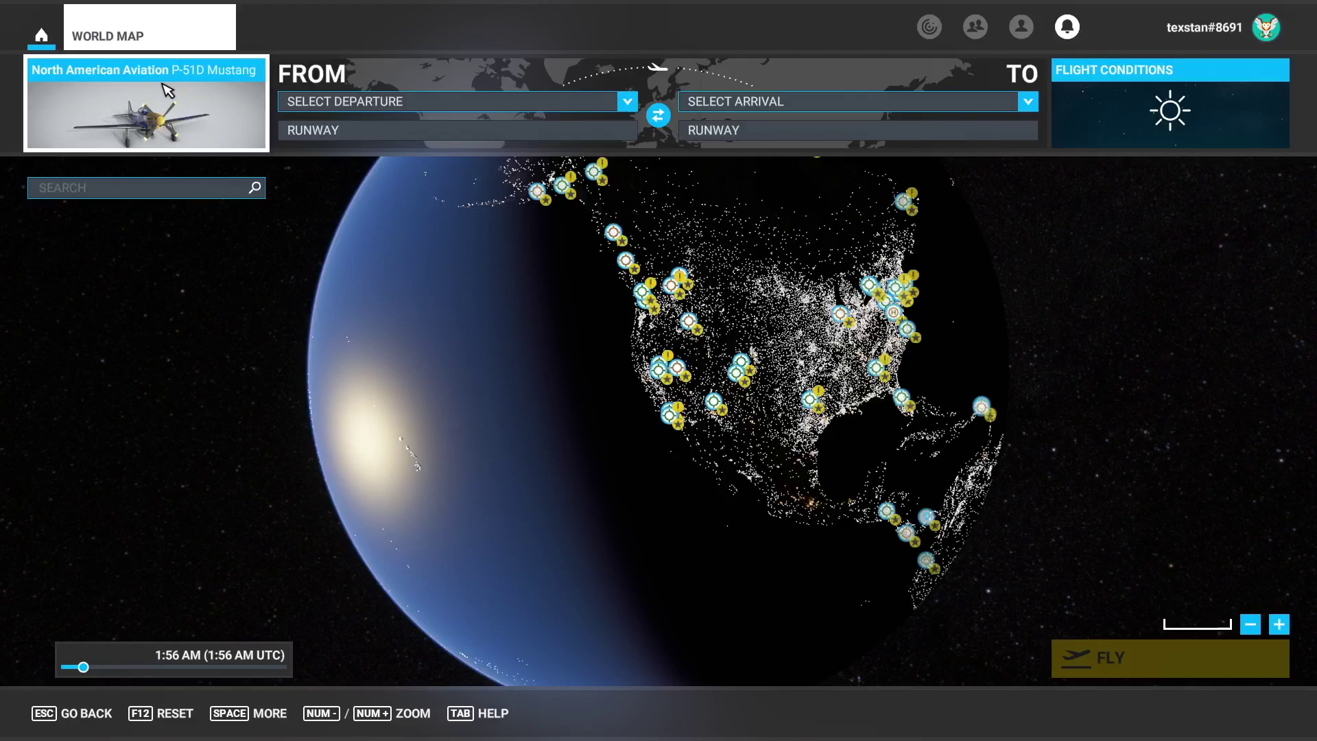
left_click(194, 132)
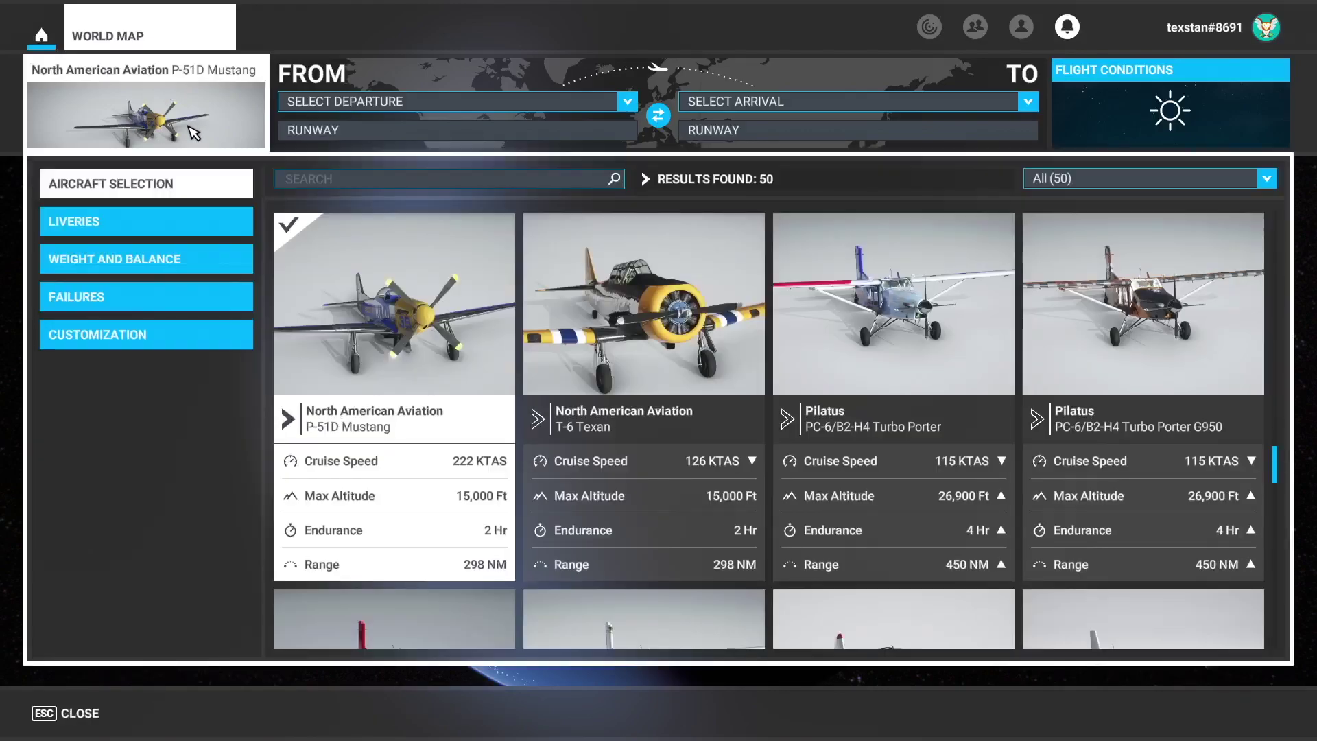
left_click(404, 103)
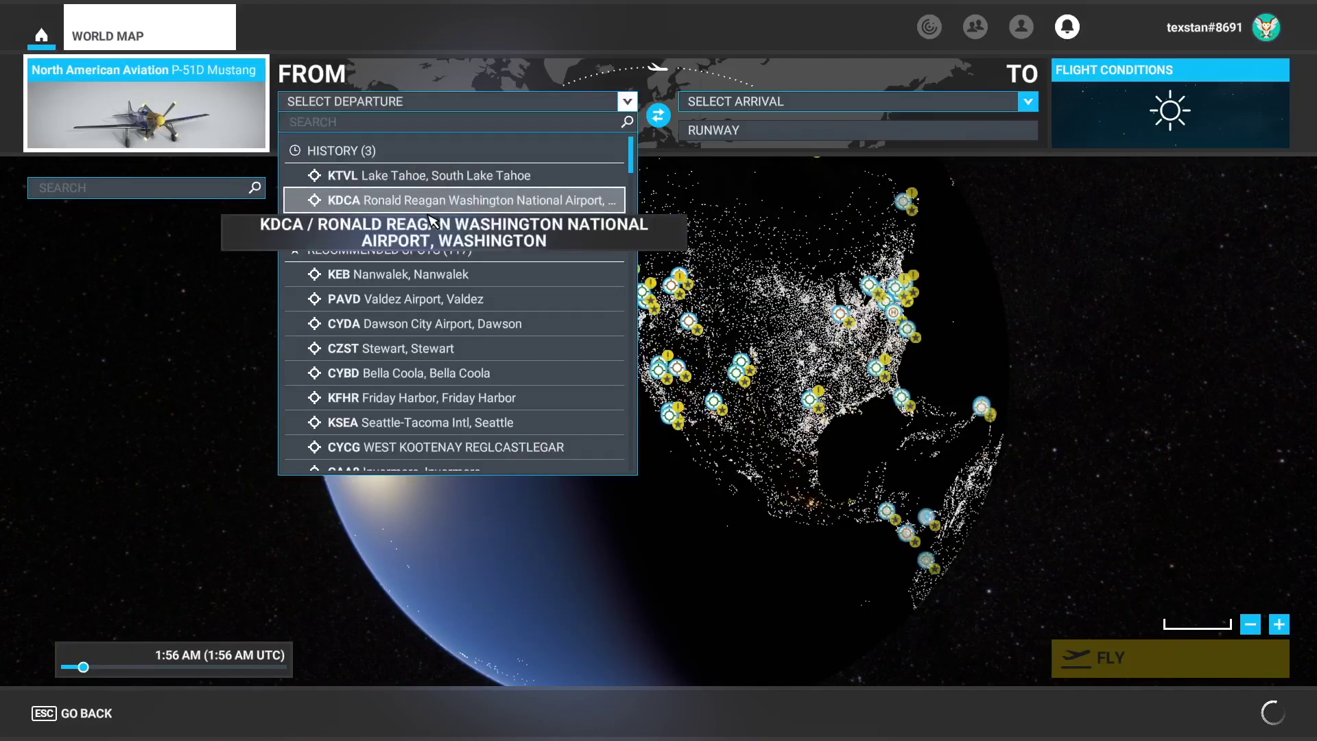
left_click(384, 225)
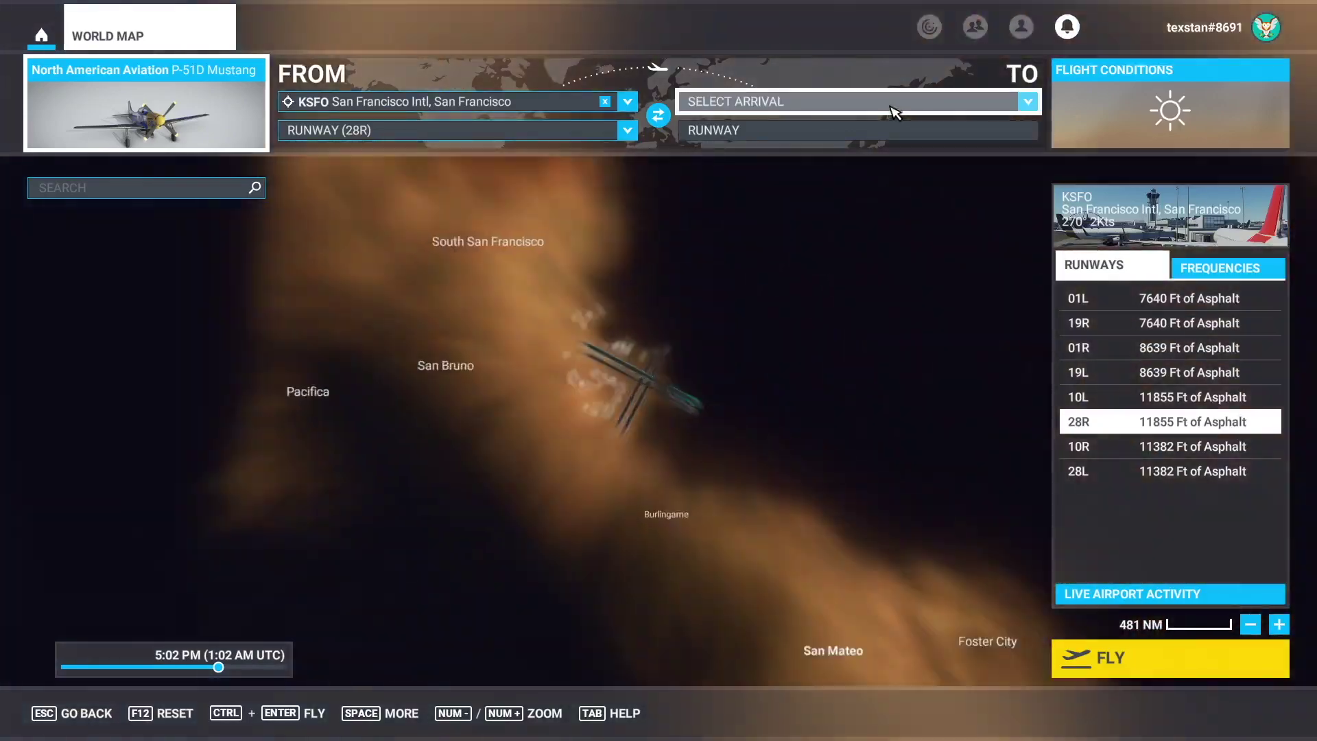
left_click(895, 110)
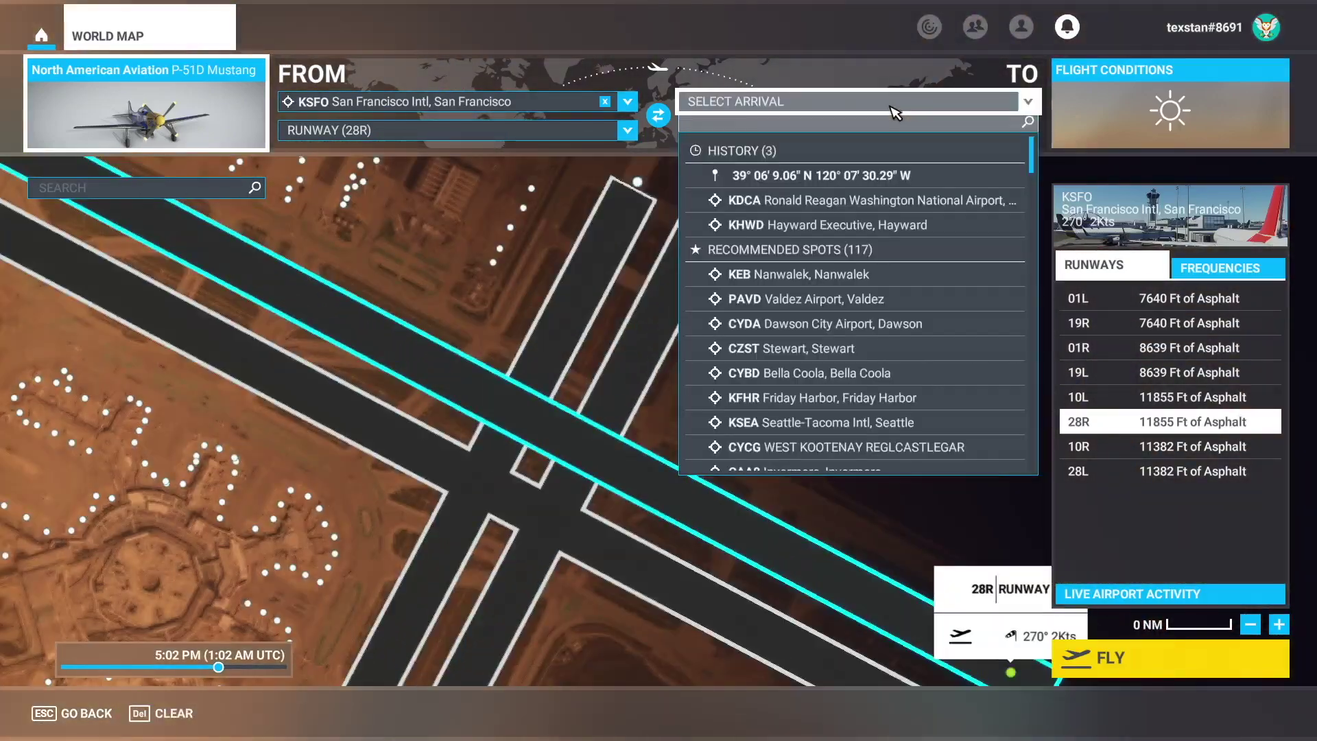
left_click(795, 225)
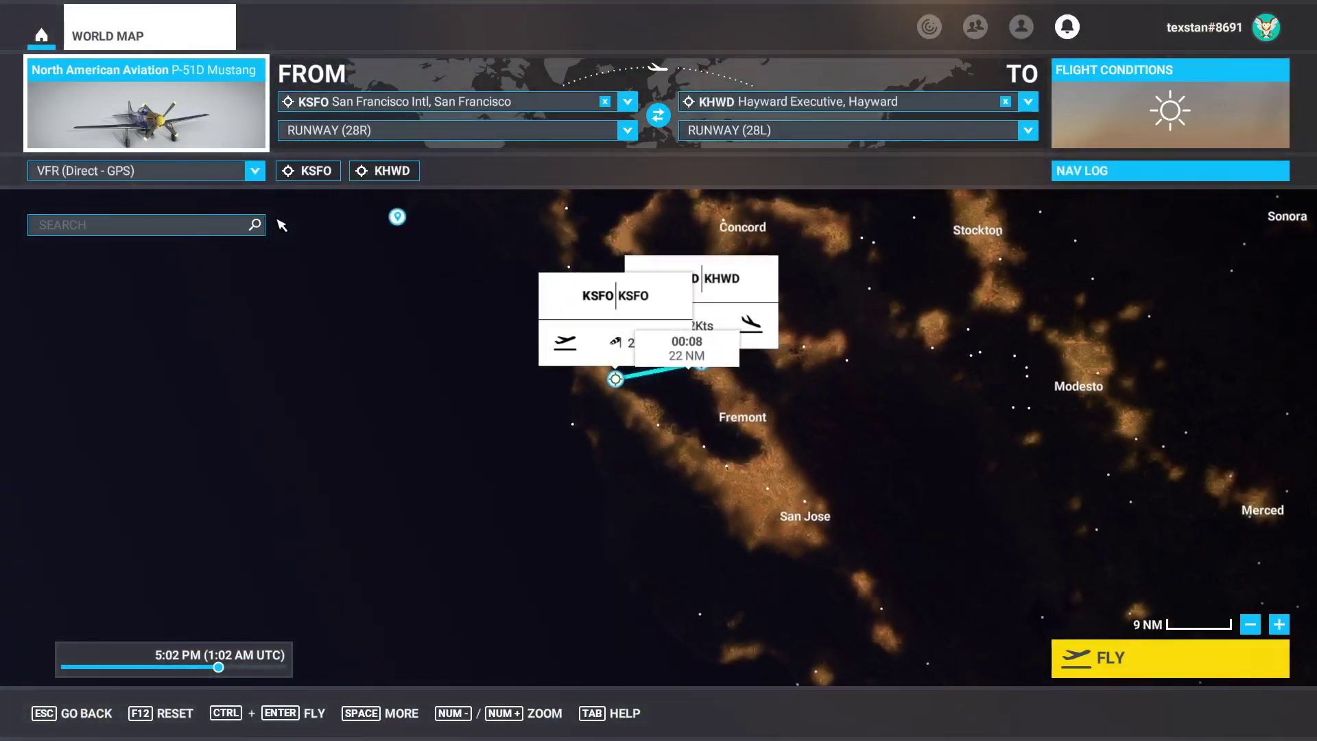
Step: Save the flight as P51D in the FLIGHTPLANS How Tos folder, then return to Flightplan
left_click(396, 714)
left_click(399, 717)
left_click(579, 450)
left_click(410, 395)
double_click(558, 316)
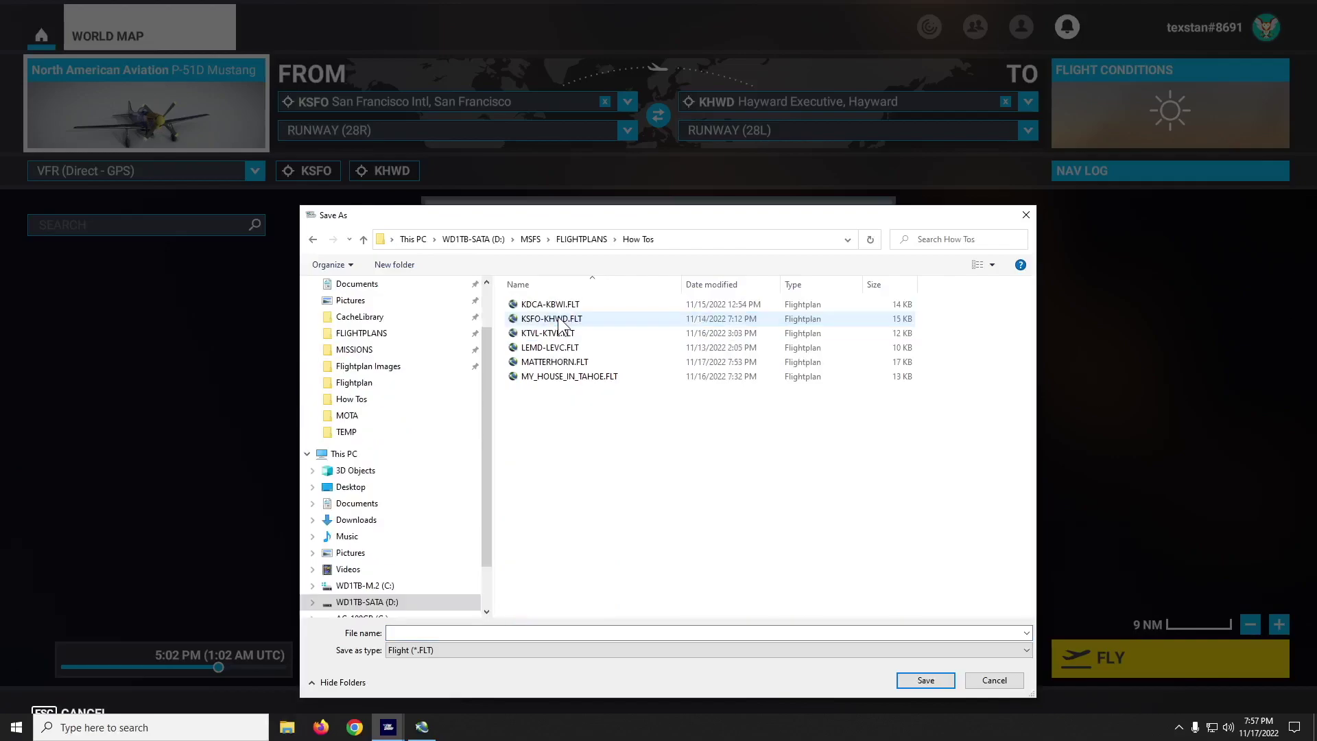
left_click(461, 633)
type("P51D")
key("Return")
key("alt+Tab")
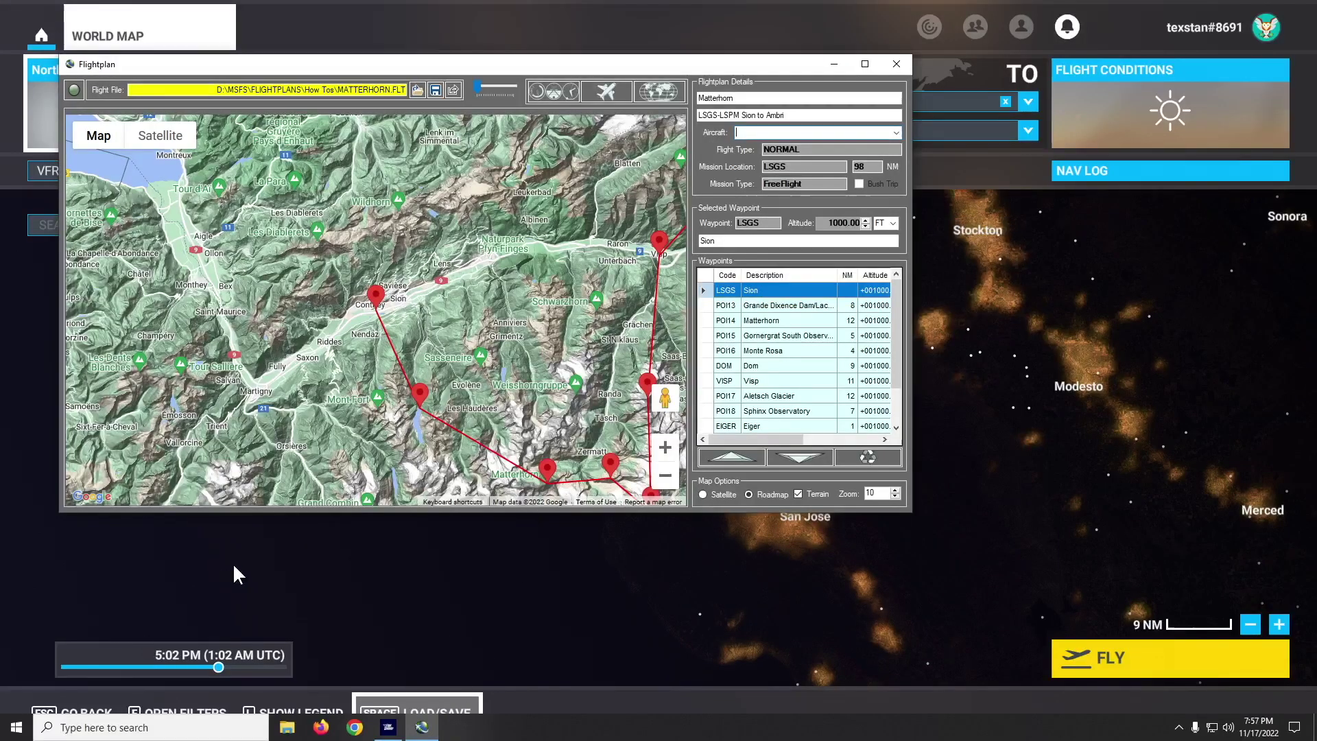
Step: Launch a second Flightplan window and open P51D.FLT
left_click(16, 727)
left_click(255, 508)
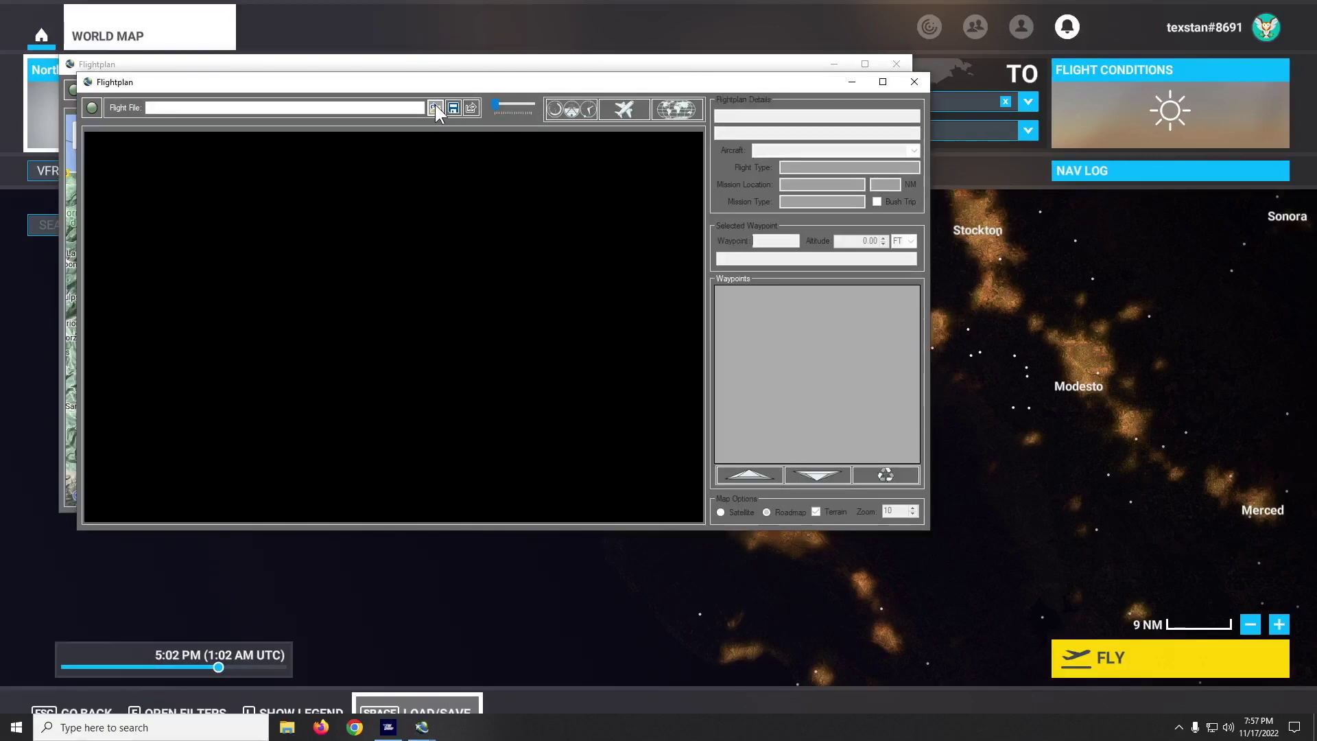
left_click(436, 107)
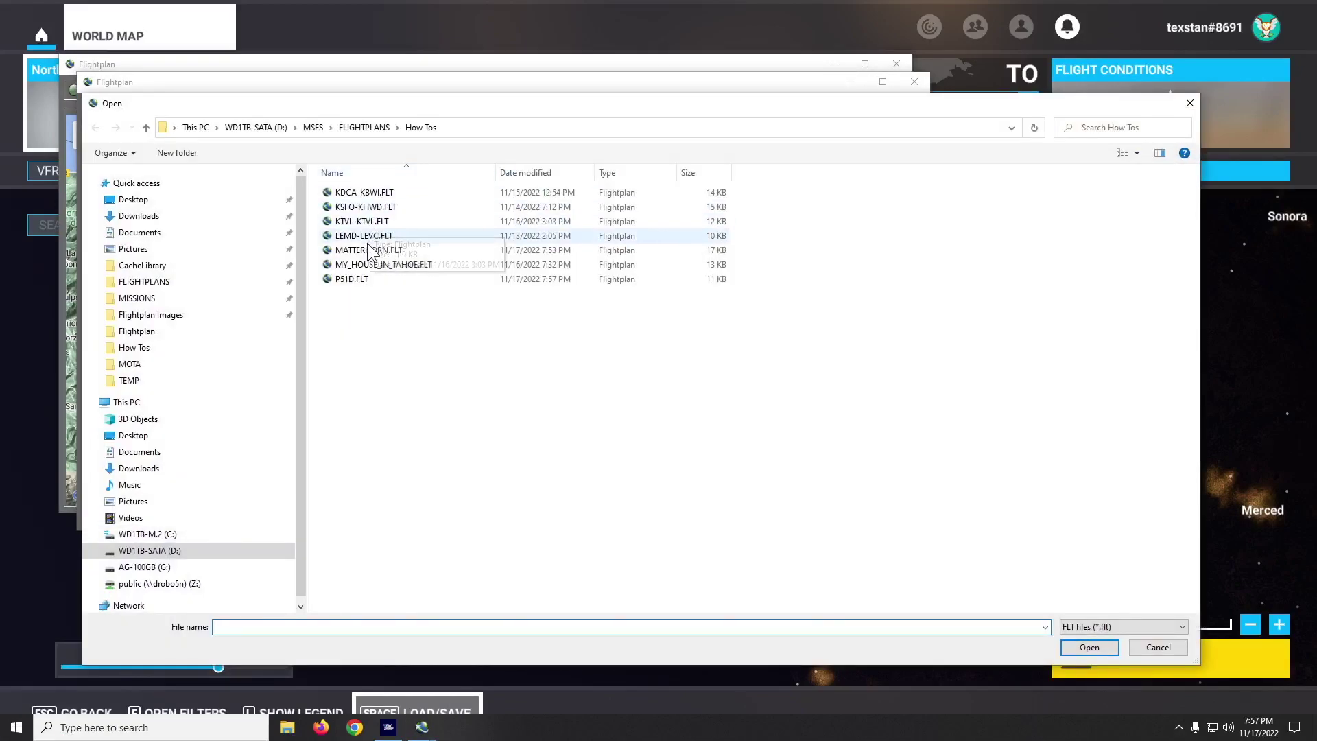
double_click(347, 279)
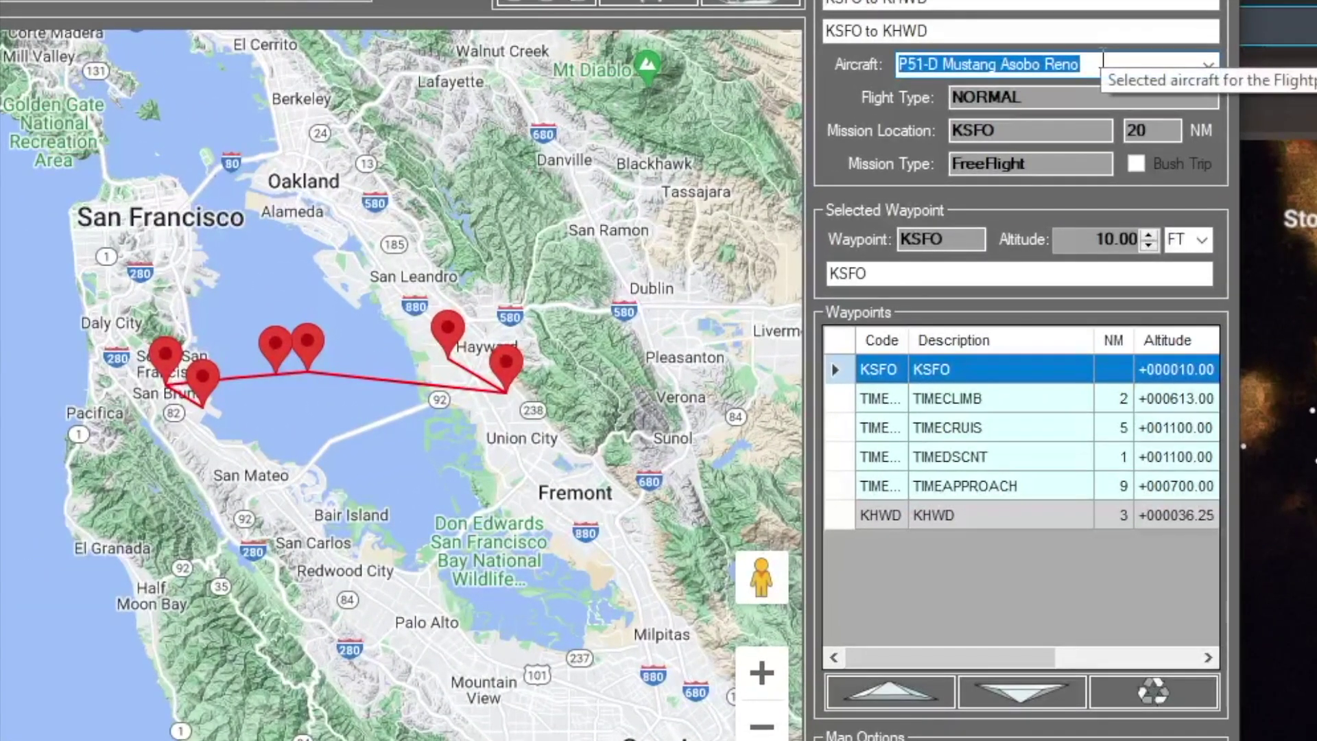
Step: Check that P51D.FLT's aircraft is the P51-D Mustang Asobo Reno
left_click(1206, 63)
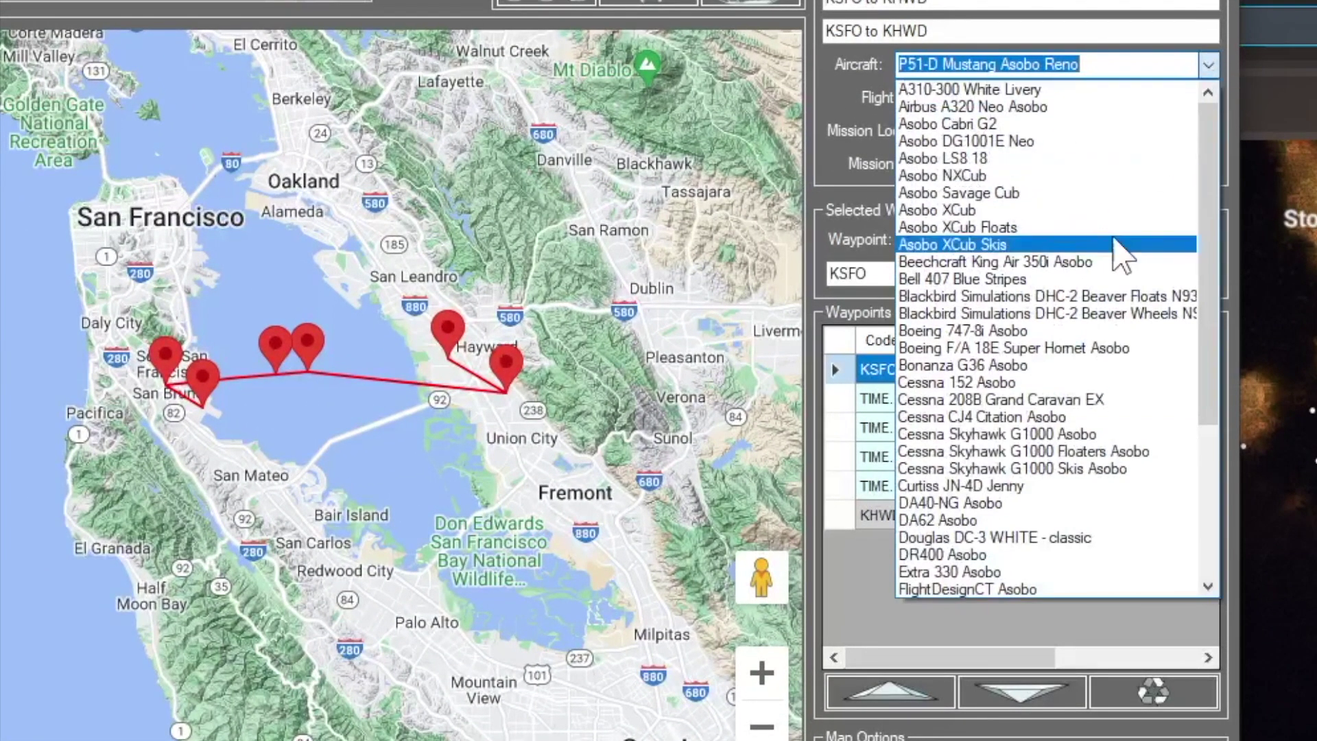
scroll(1095, 322, "down", 5)
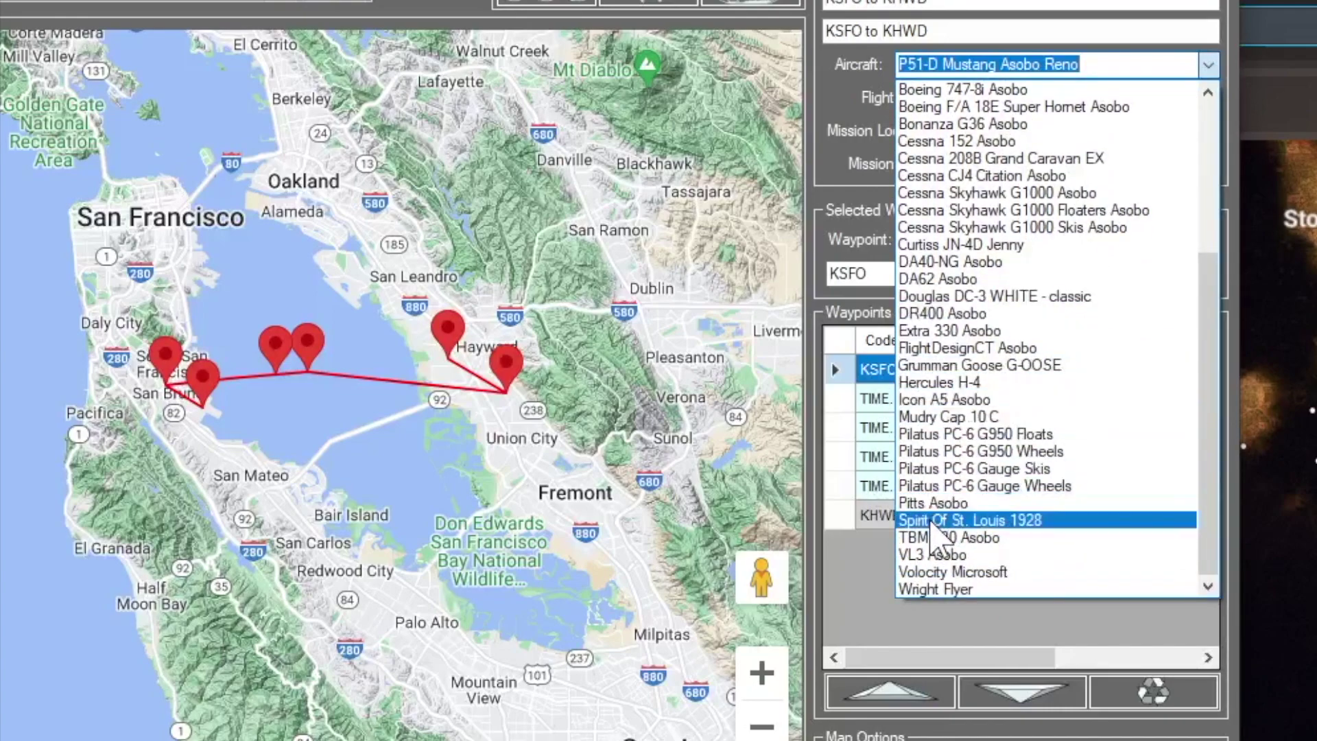
left_click(1094, 14)
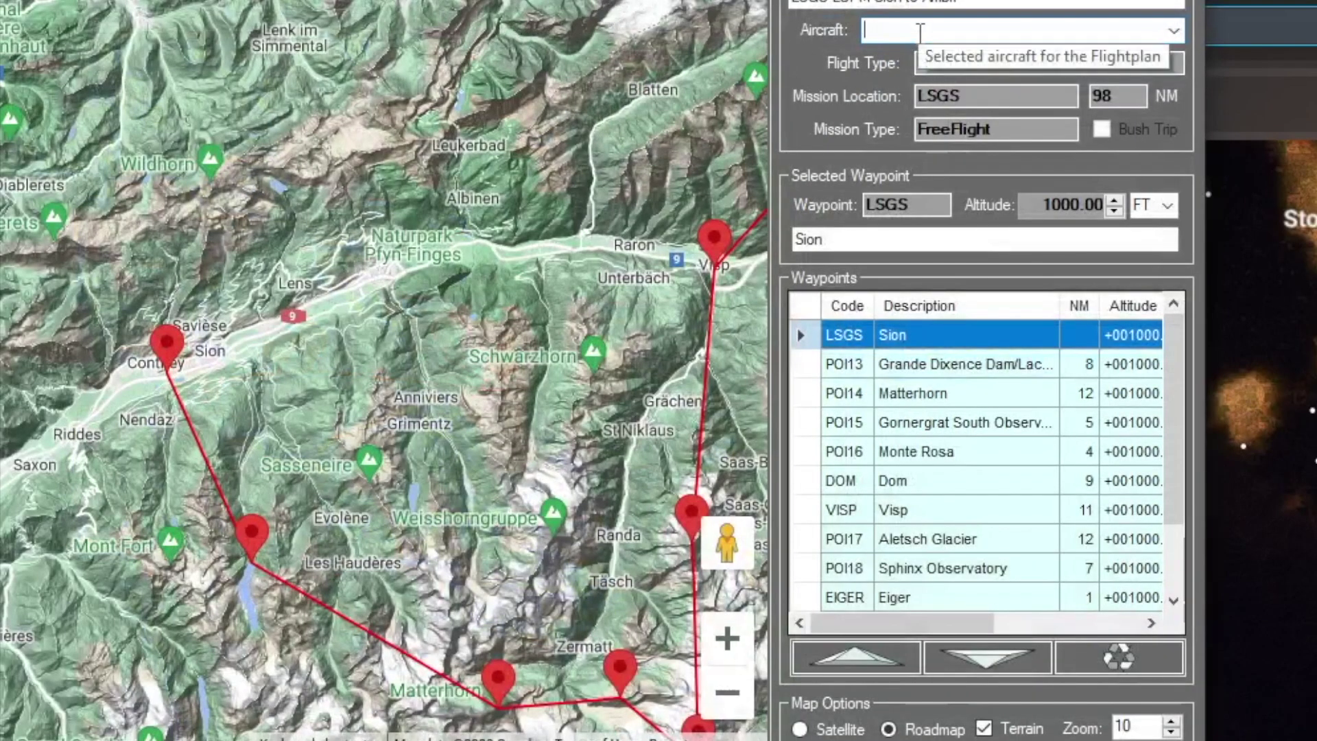
right_click(919, 32)
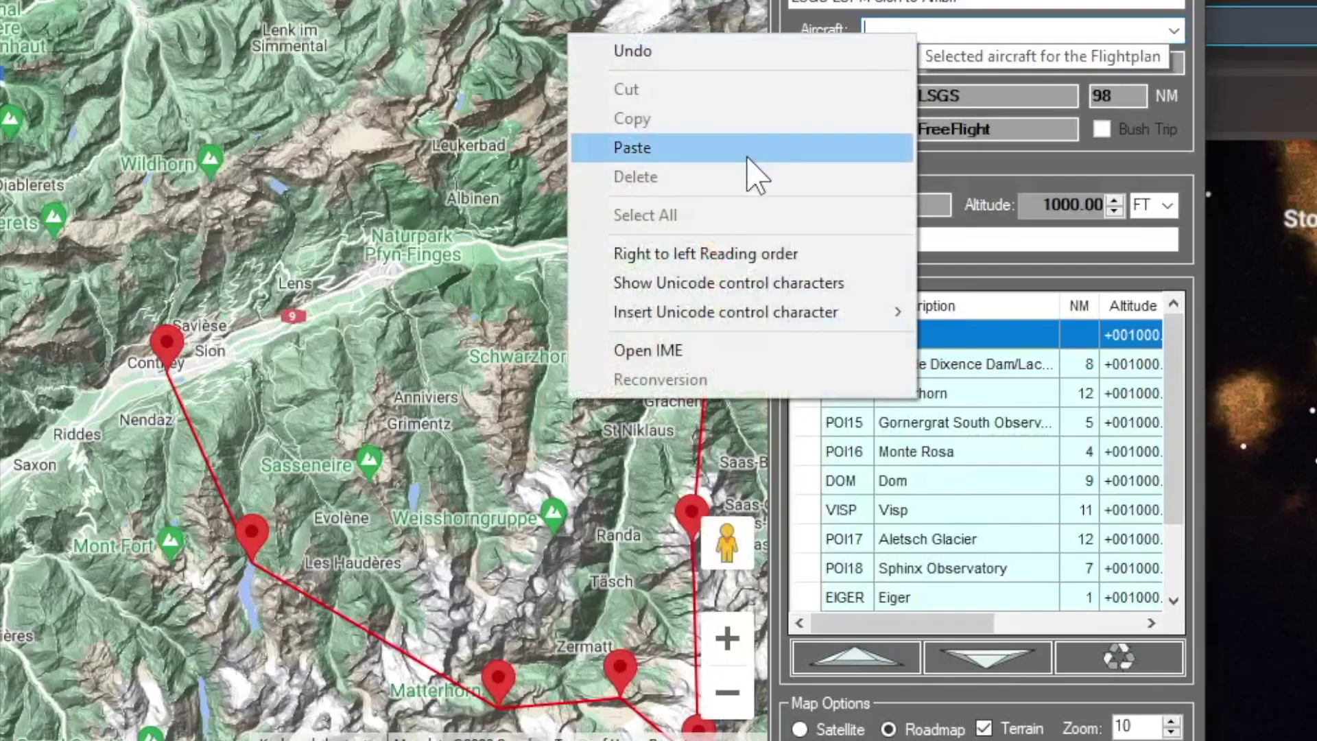
Step: Paste P51-D Mustang Asobo Reno as the aircraft and save as MATTERHORN_P51D.FLT
left_click(768, 151)
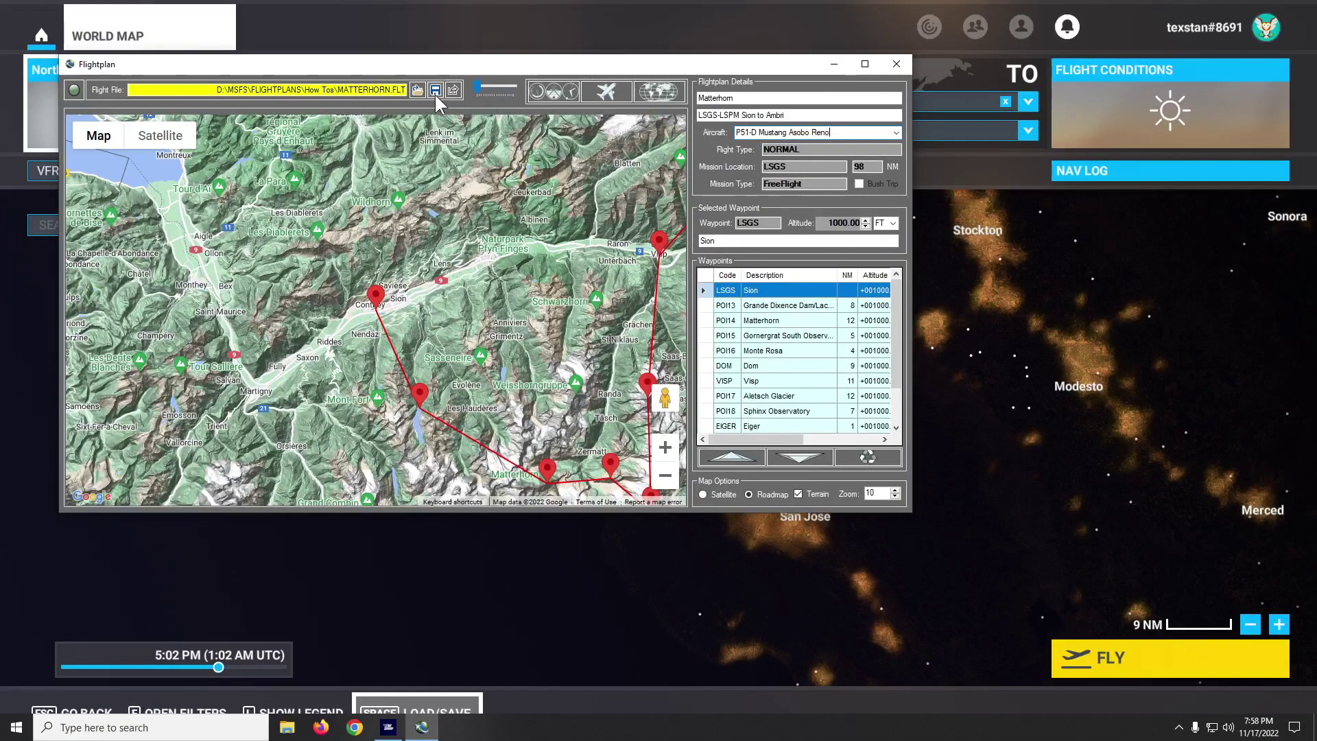
left_click(435, 90)
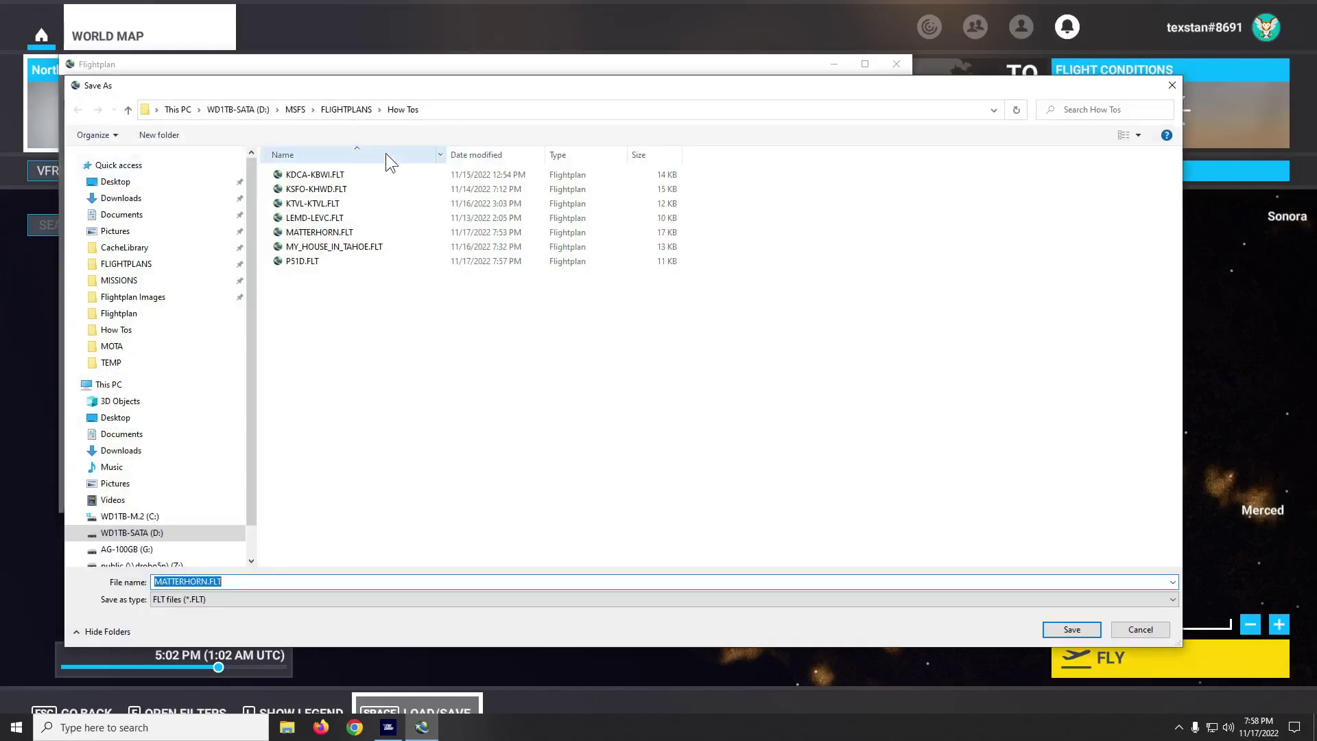
left_click(211, 581)
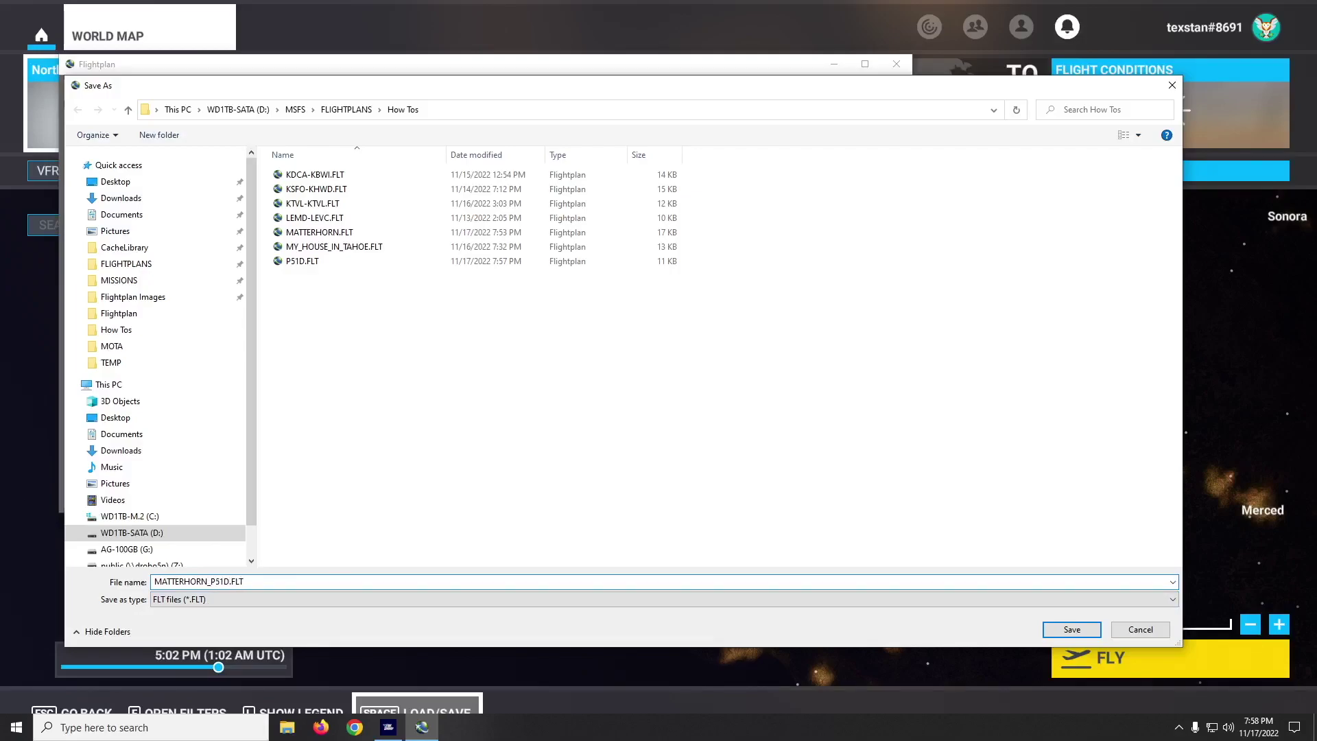
key("Return")
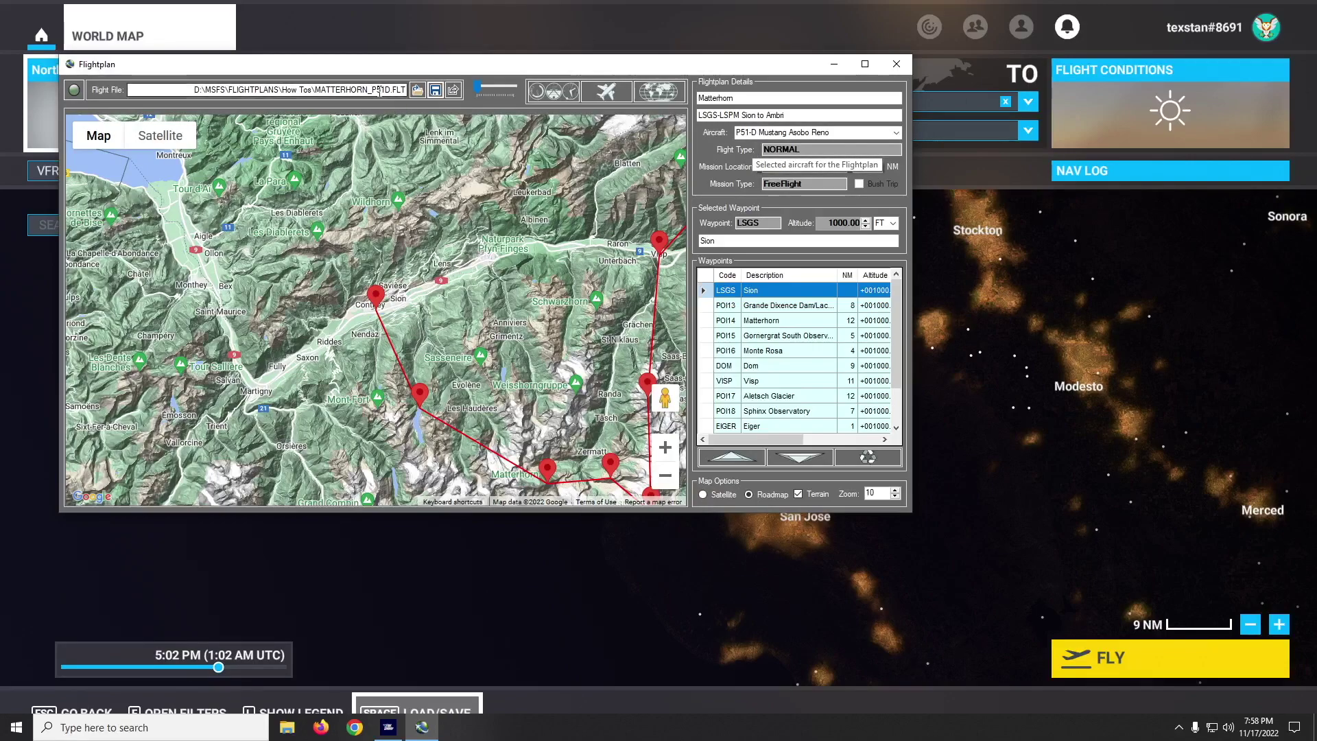
Step: Verify the saved file name and aircraft value, then close the editor
left_click_drag(373, 89, 384, 89)
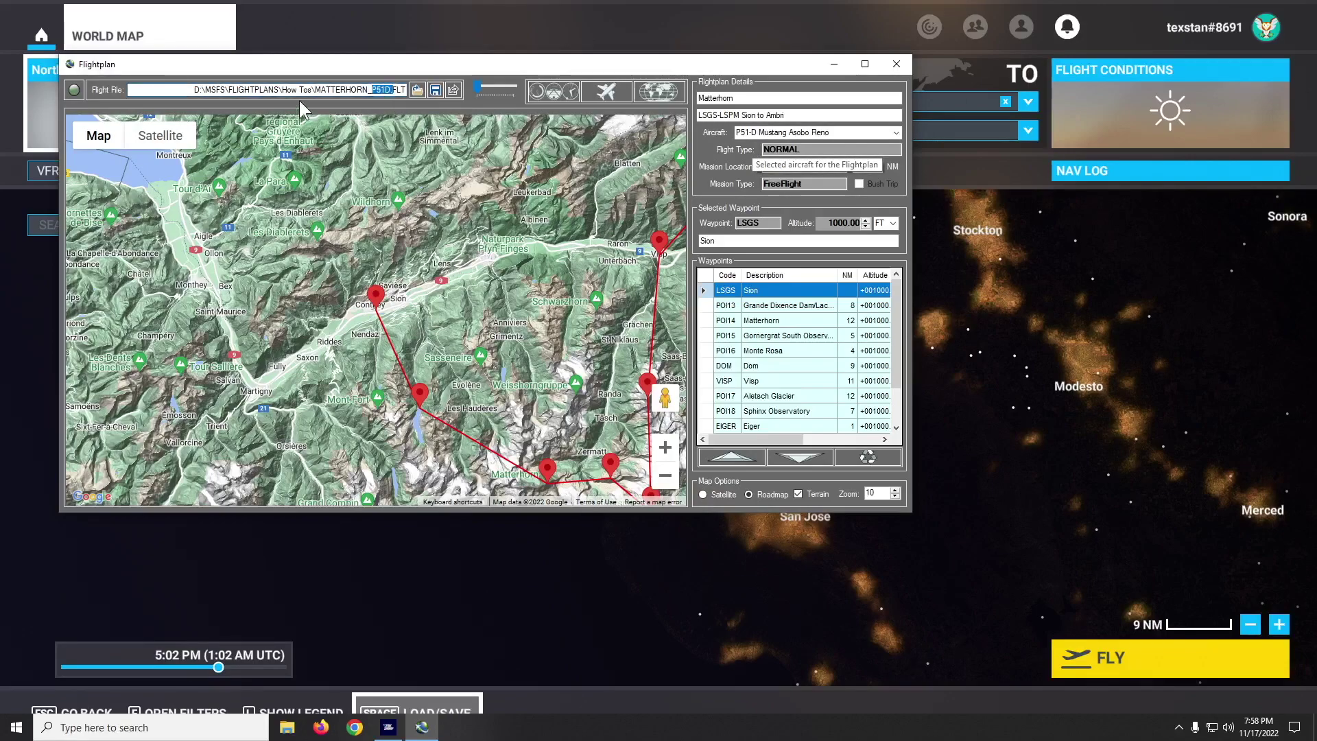
left_click(857, 132)
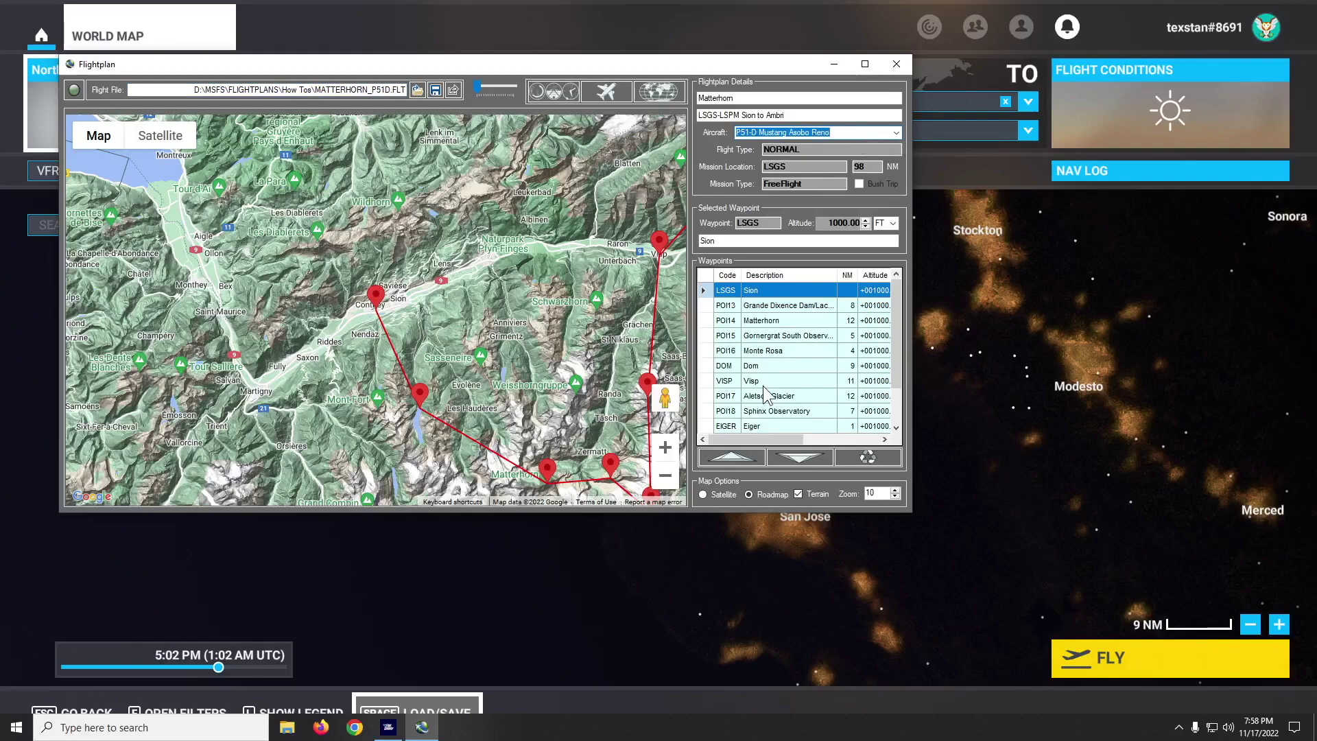
left_click(898, 63)
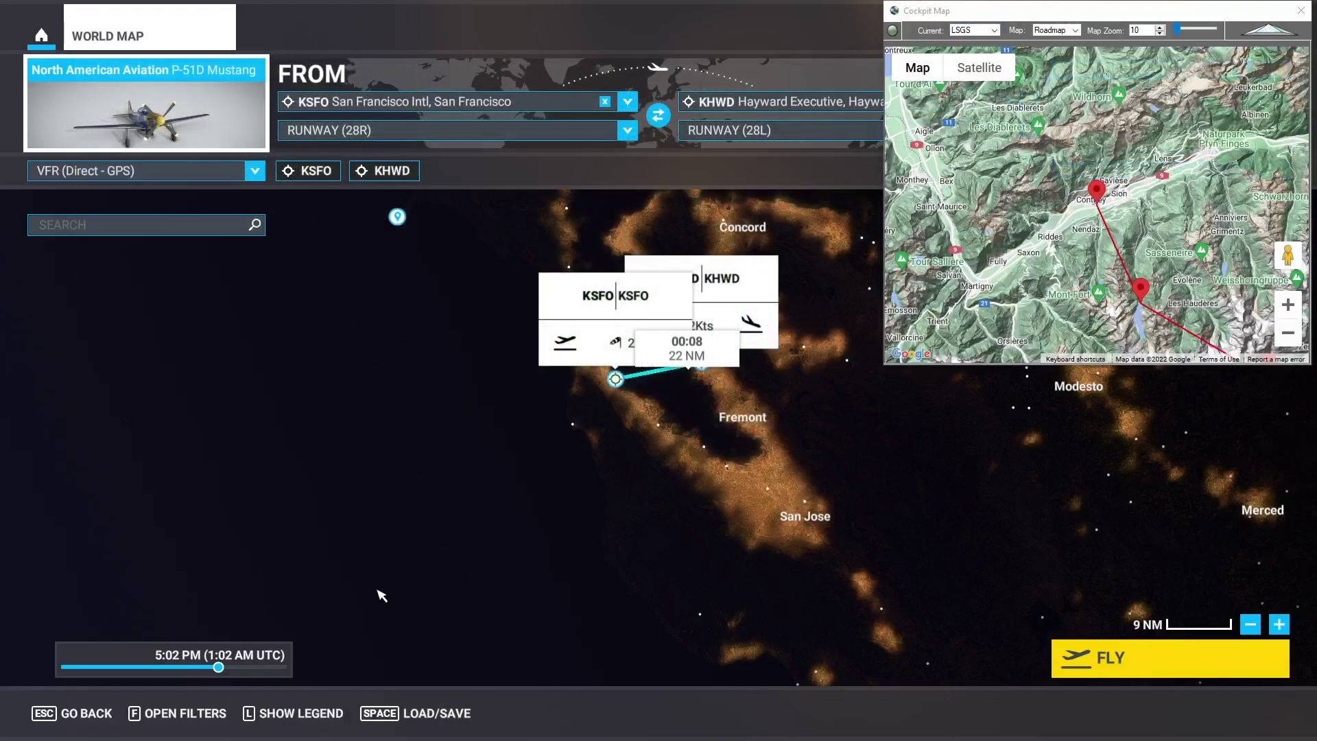
left_click(478, 726)
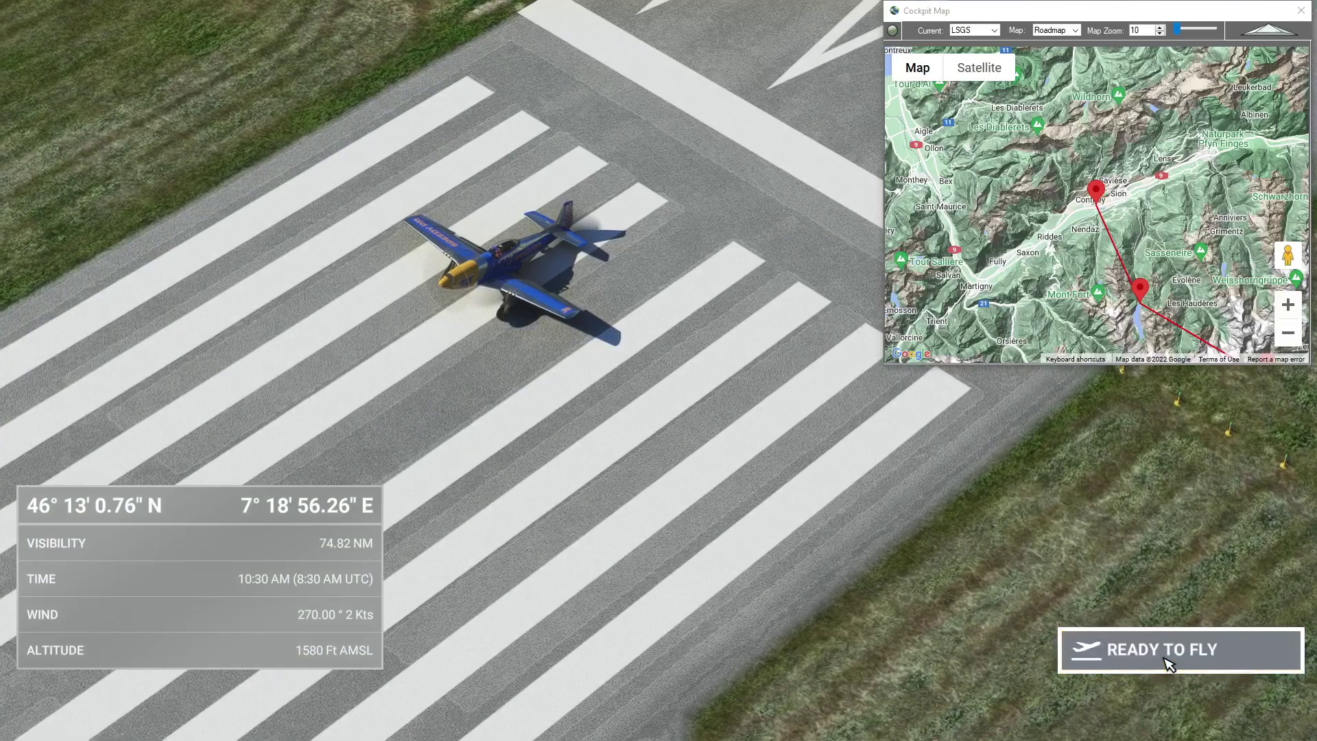
Step: Start the P-51 flight on Sion runway 07 and recheck the plan's aircraft in Flightplan
left_click(1168, 664)
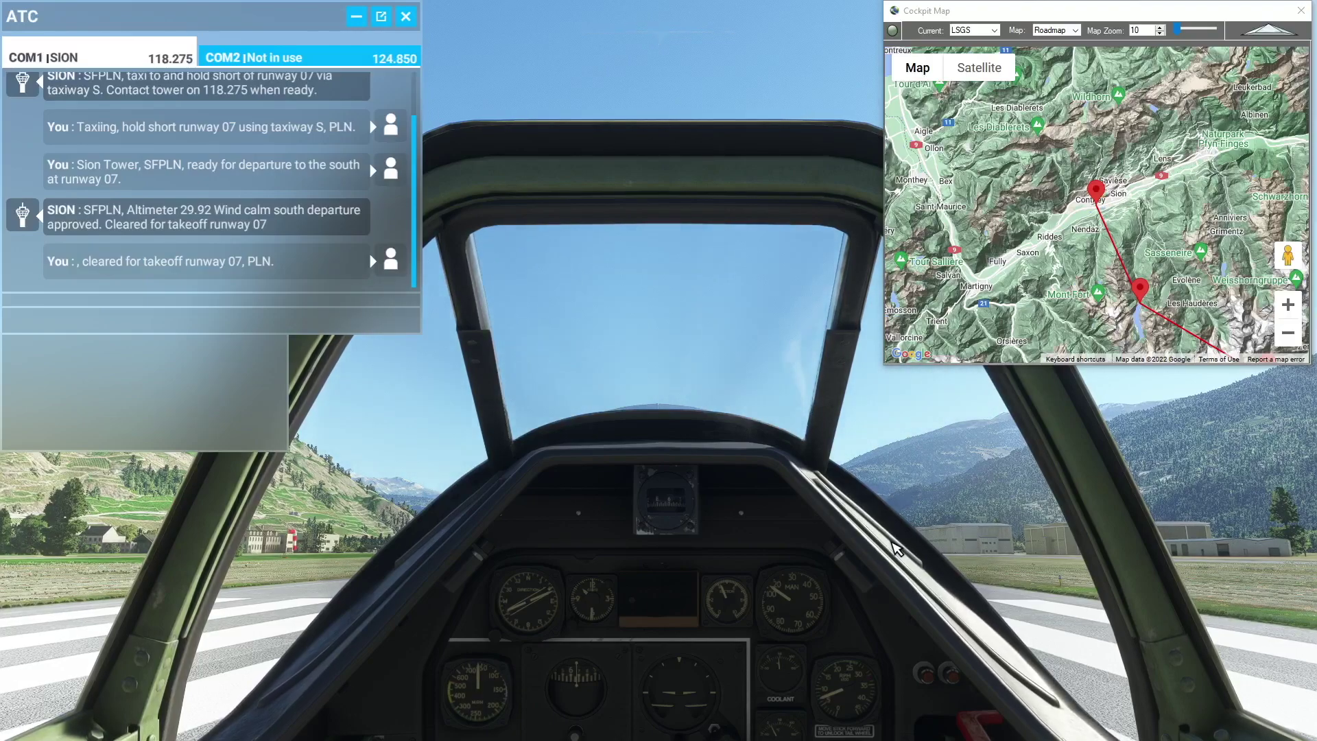
left_click(1297, 15)
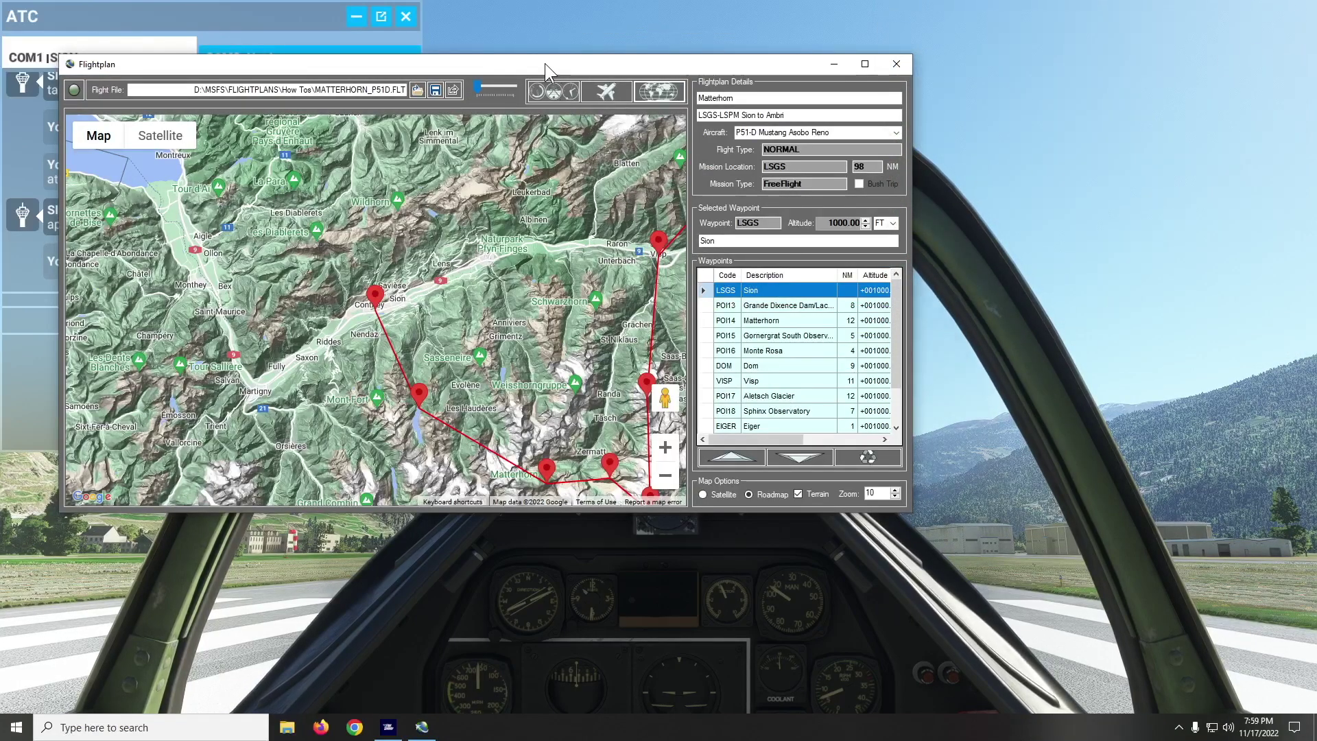
left_click(834, 133)
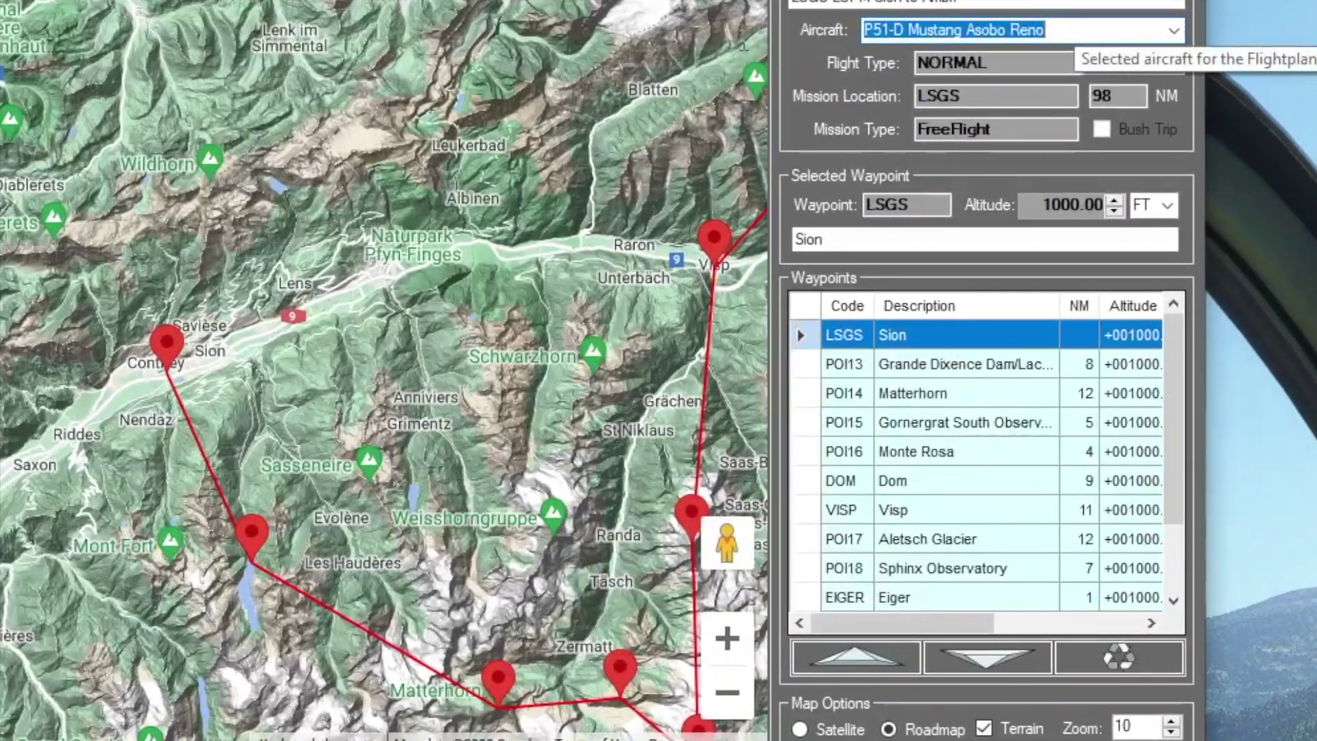